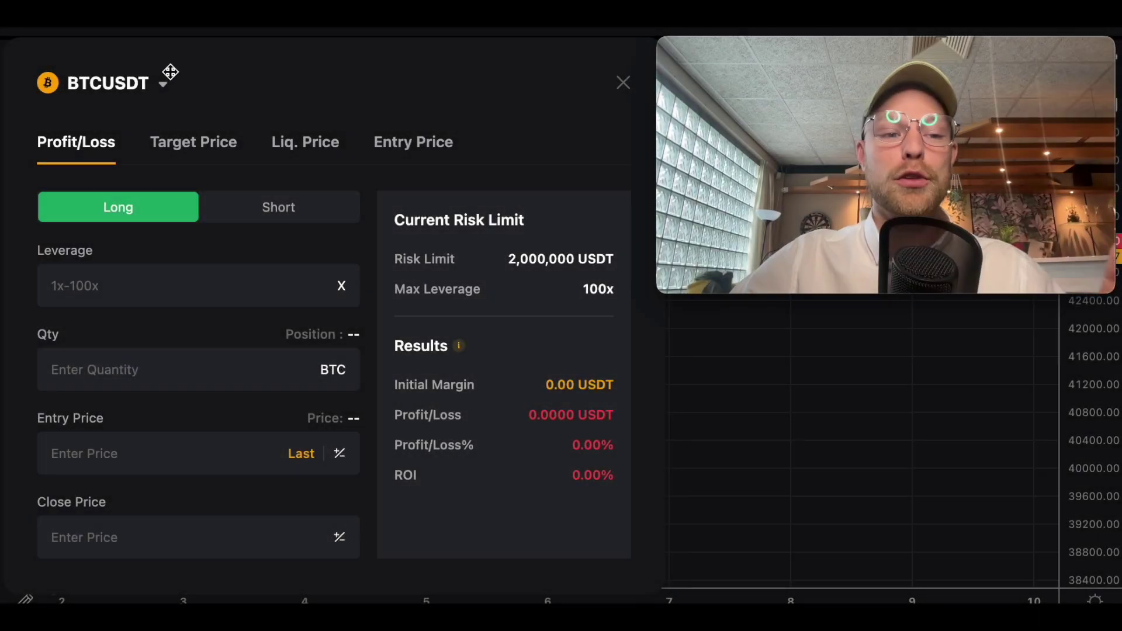
# - Browse the Inverse Perpetual and Inverse Futures contracts, and choose BTCUSDT from the USDT Perpetual contracts for the calculator
pyautogui.click(135, 89)
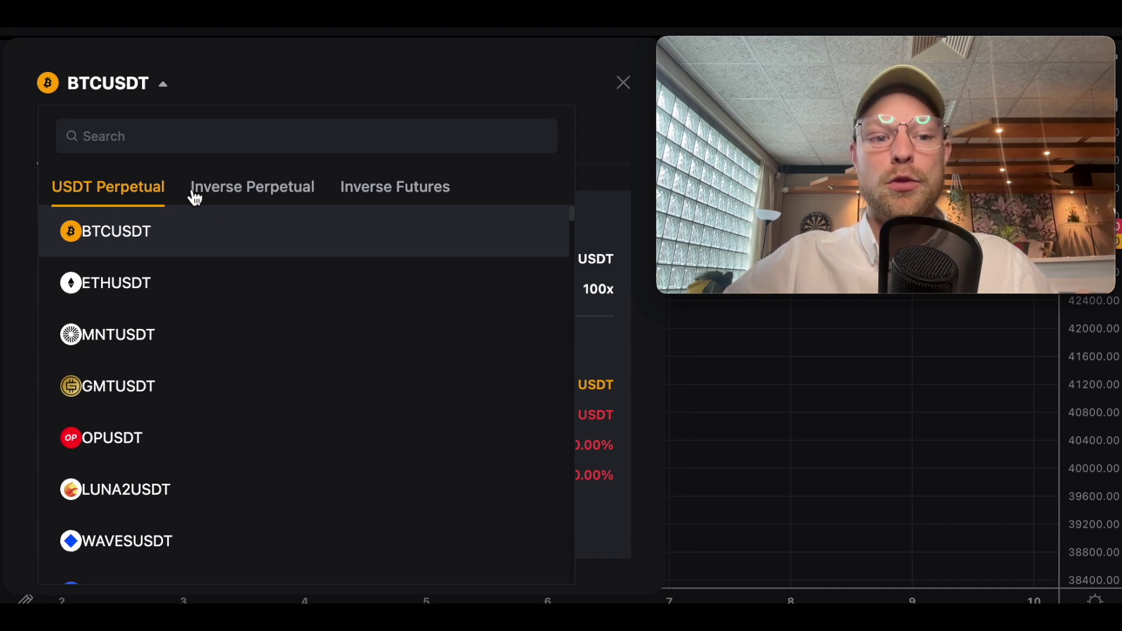
pyautogui.click(257, 194)
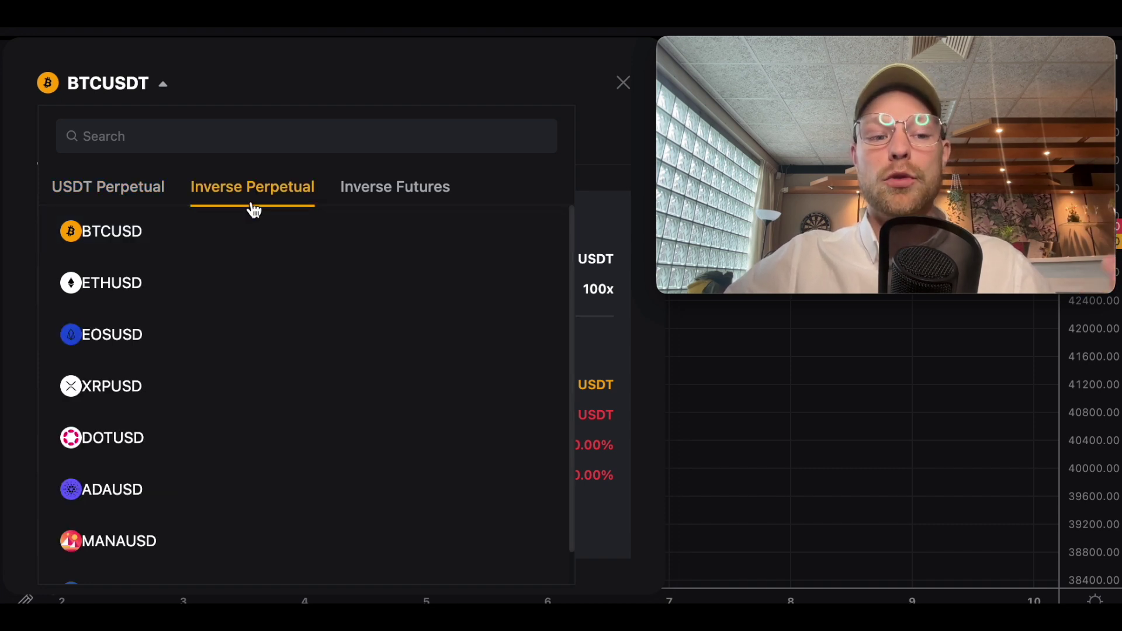
pyautogui.click(383, 187)
pyautogui.click(111, 193)
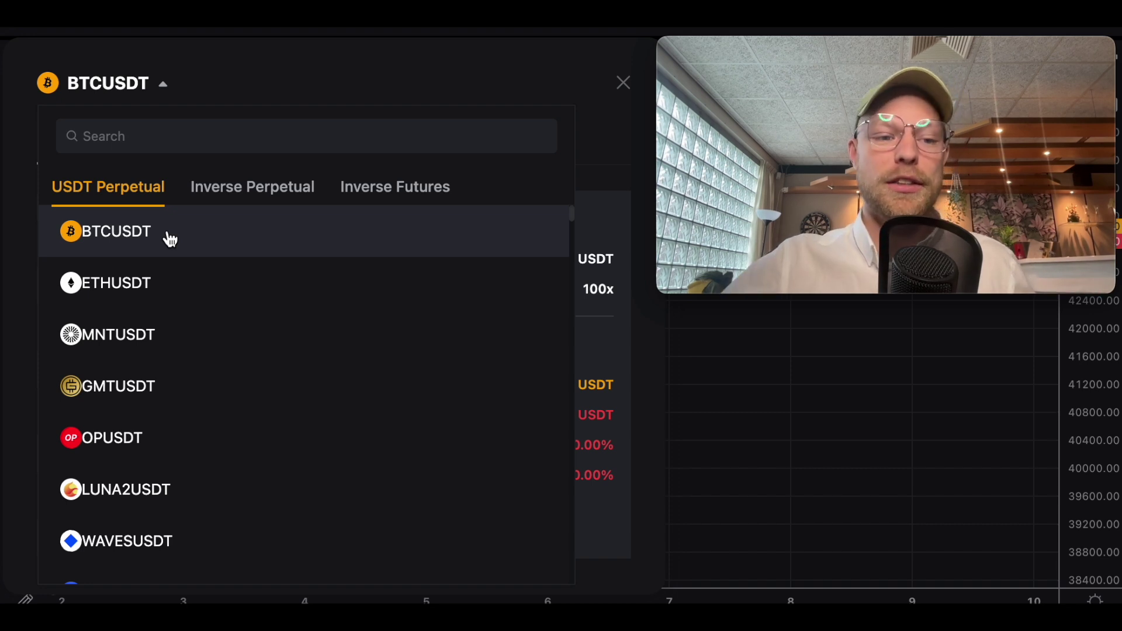
pyautogui.click(110, 232)
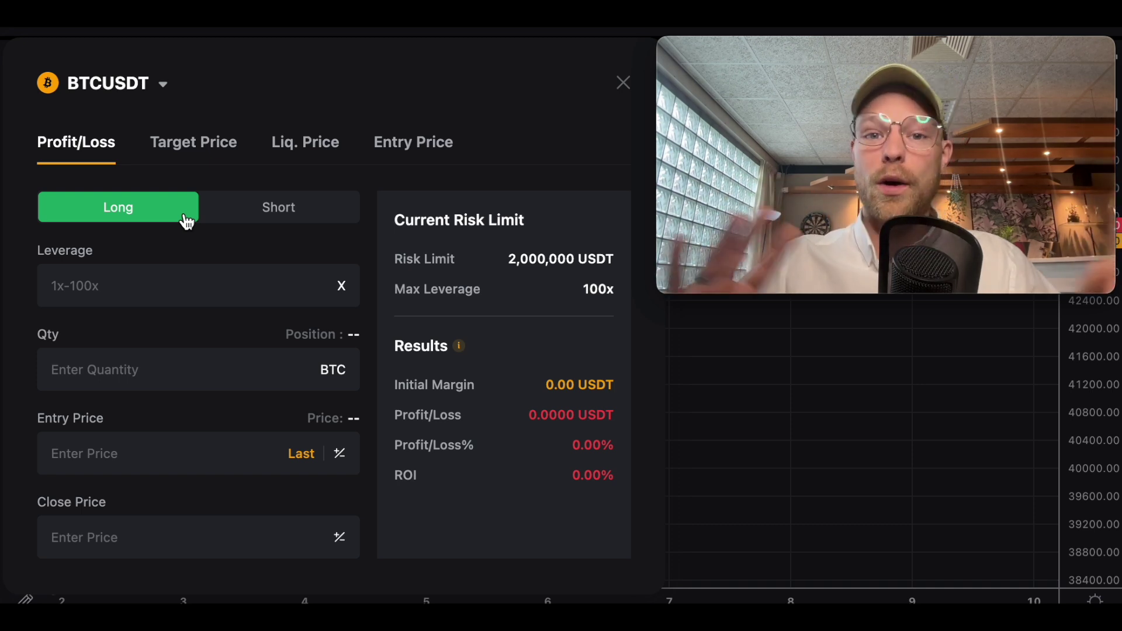
# - Calculate the profit/loss at 10x leverage for 1 BTC, entry price 40000 and close price 44000, as a long and as a short
pyautogui.click(133, 283)
pyautogui.write('10')
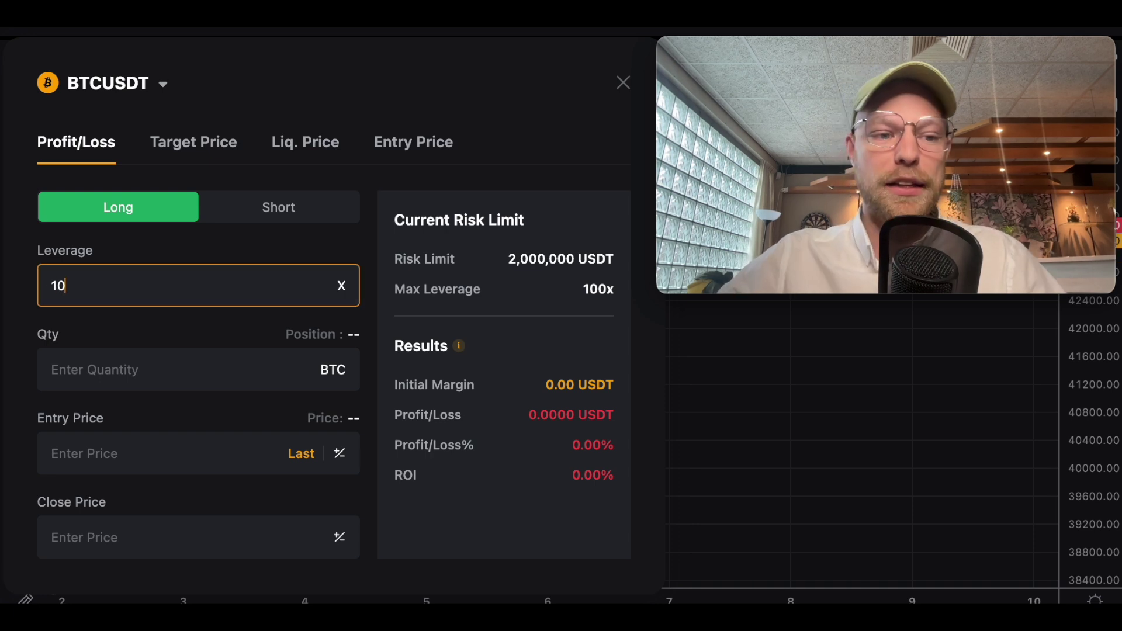
pyautogui.click(138, 360)
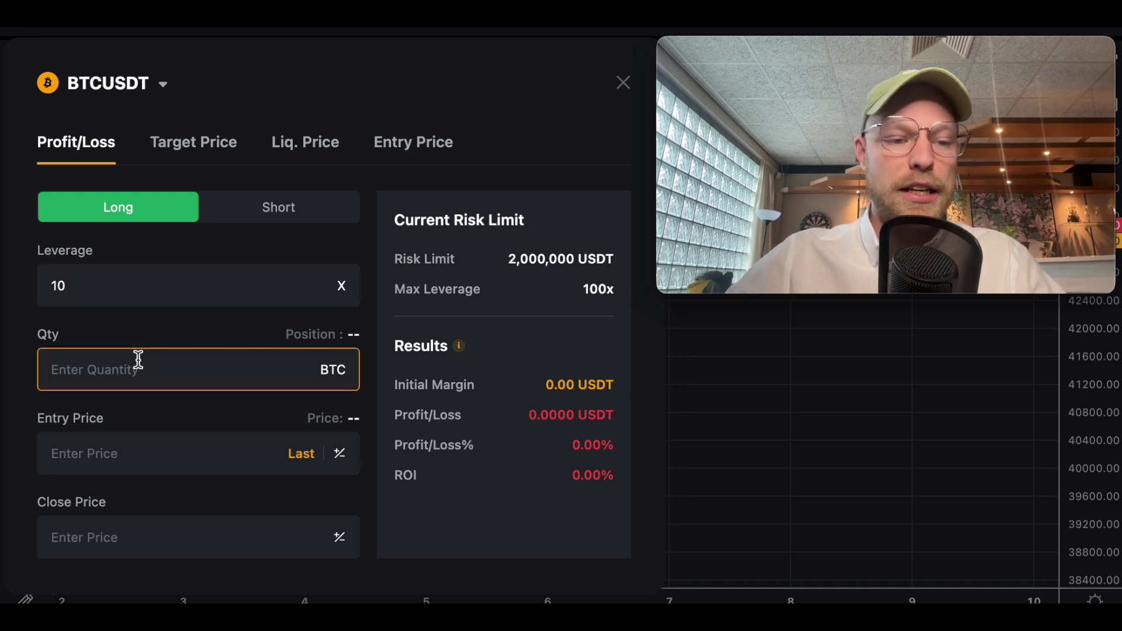
pyautogui.write('1')
pyautogui.click(141, 453)
pyautogui.write('40000')
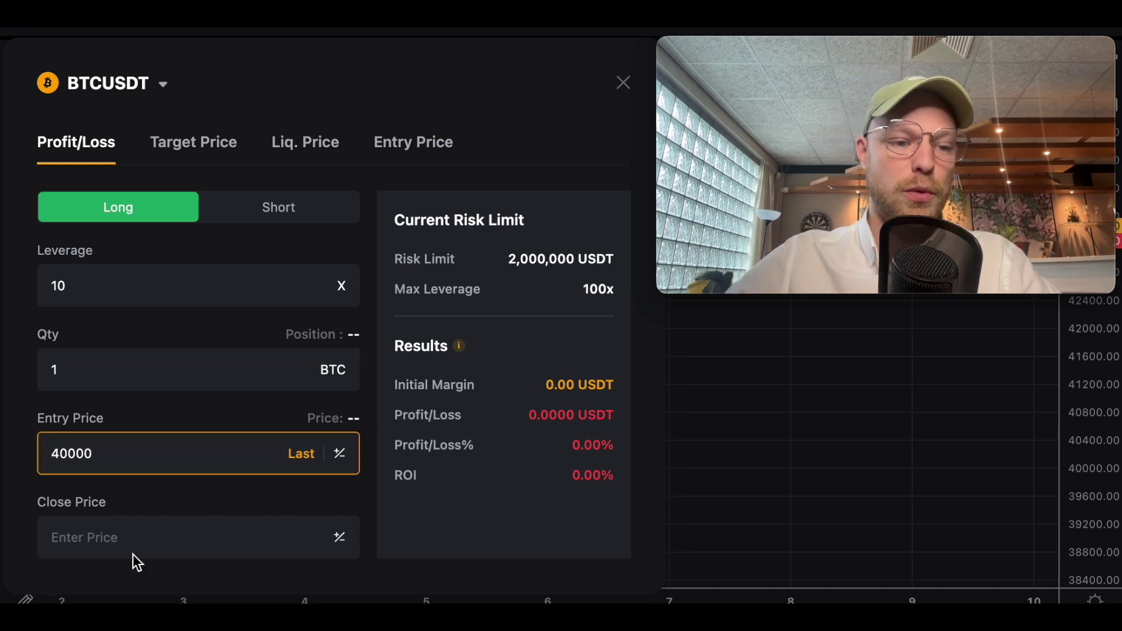
pyautogui.click(123, 532)
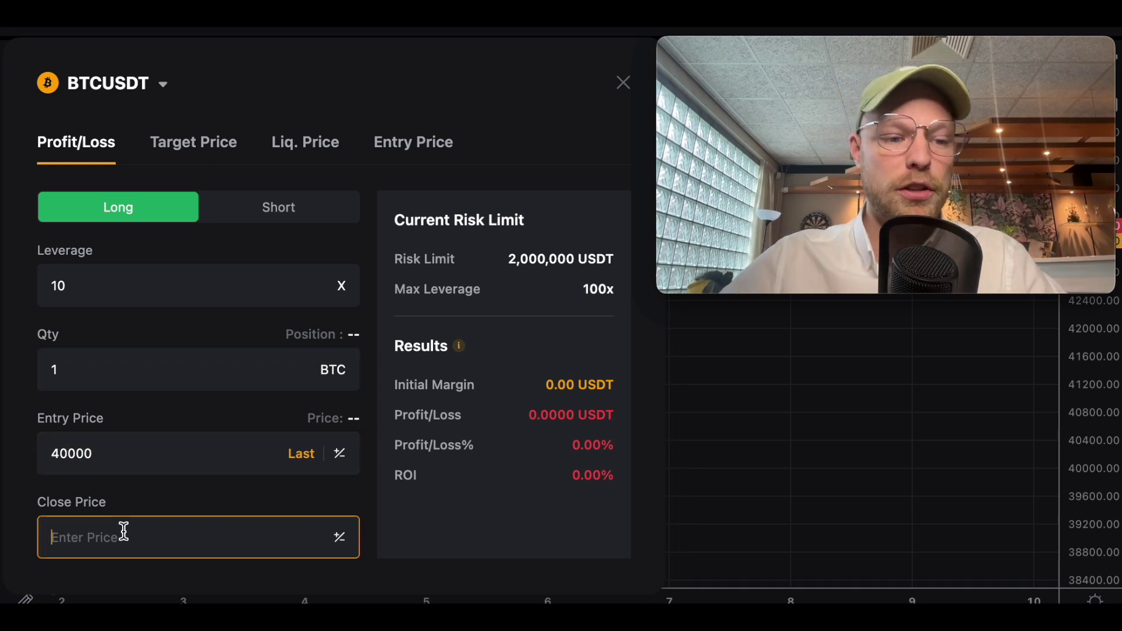
pyautogui.write('44000')
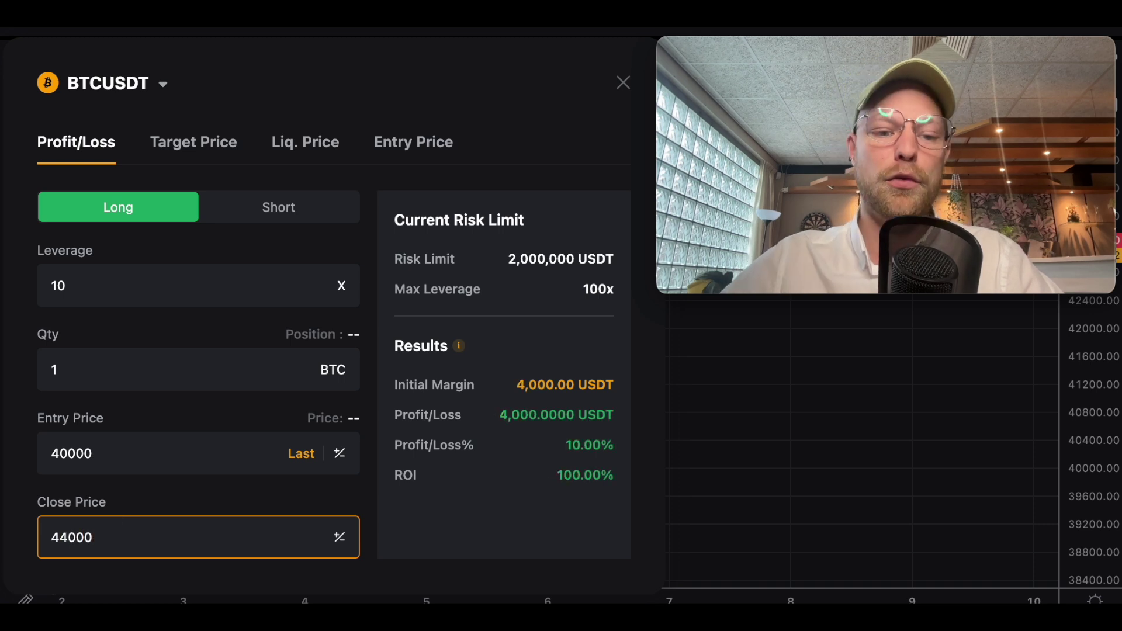
pyautogui.click(460, 509)
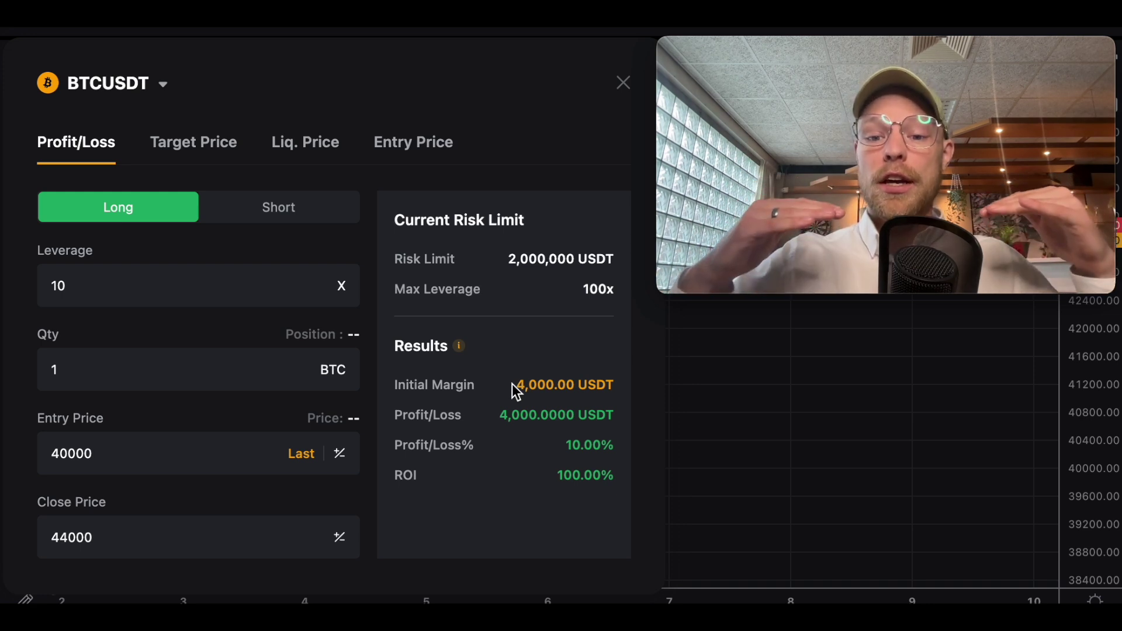
pyautogui.click(264, 218)
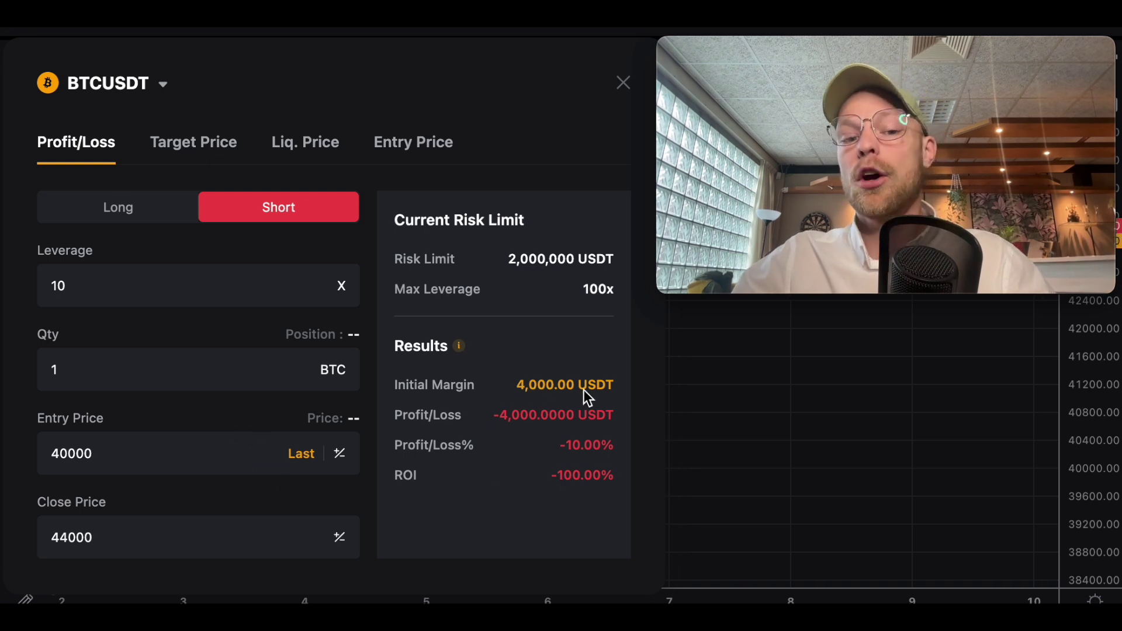
# - Calculate the target price of a long position with 10x leverage, 1 BTC, an entry price of 40000 and an ROI of 100%
pyautogui.click(220, 155)
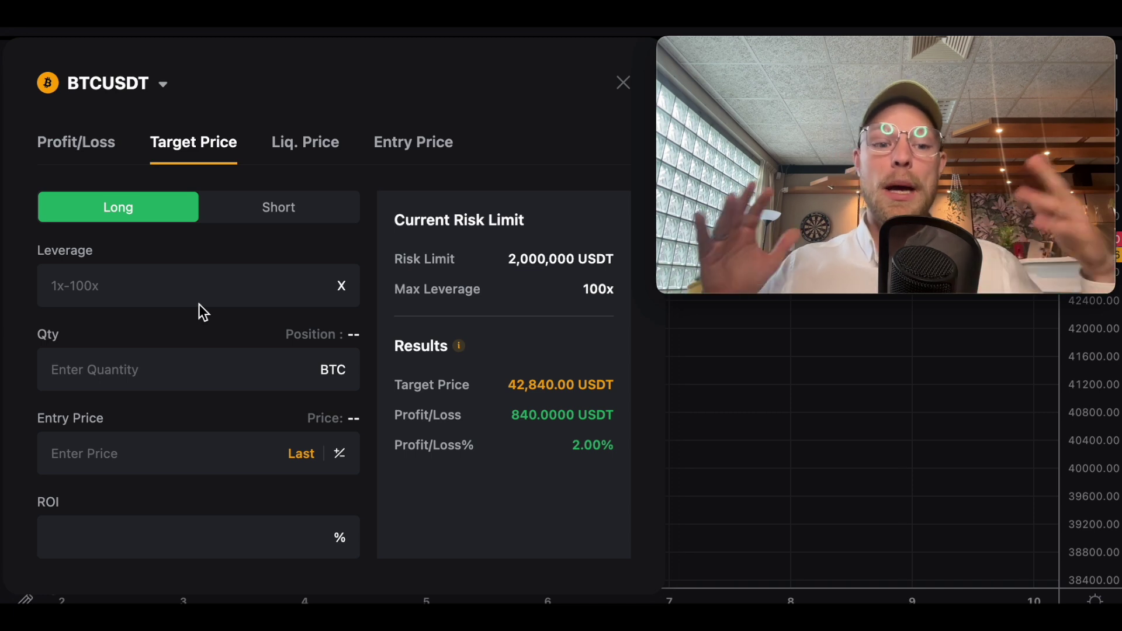
pyautogui.click(109, 287)
pyautogui.write('10')
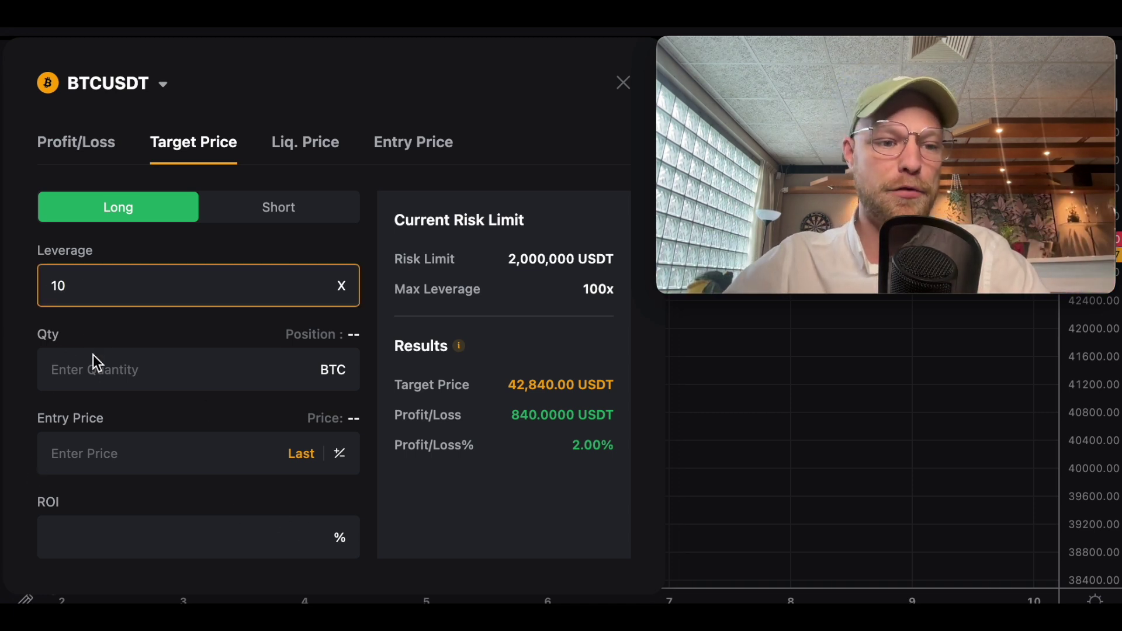
pyautogui.click(103, 373)
pyautogui.write('1')
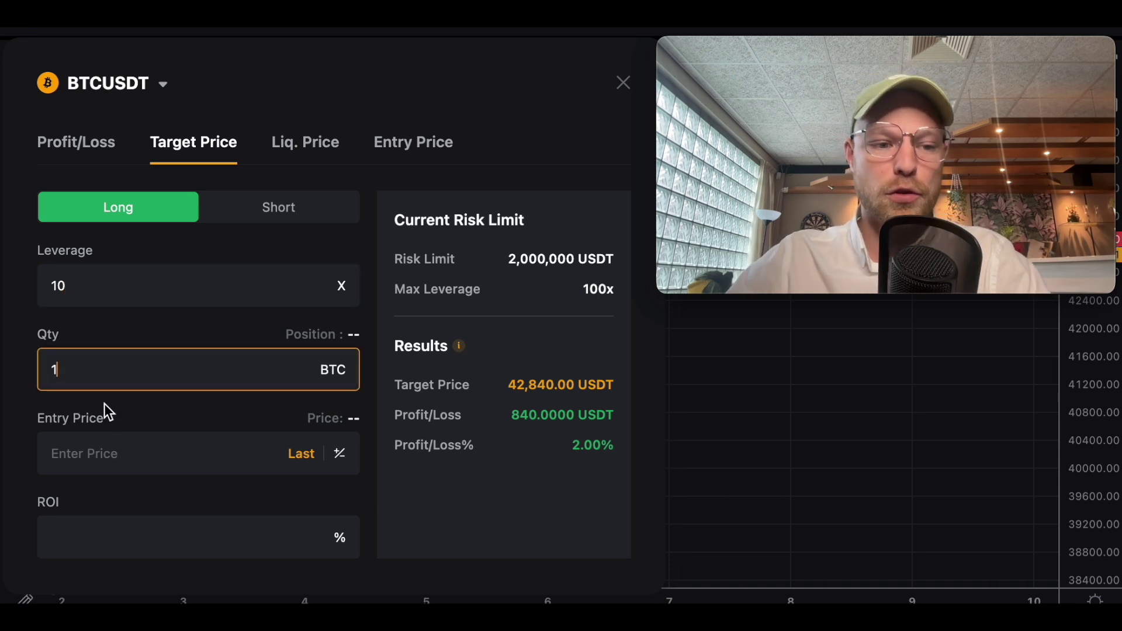
pyautogui.click(105, 443)
pyautogui.write('40000')
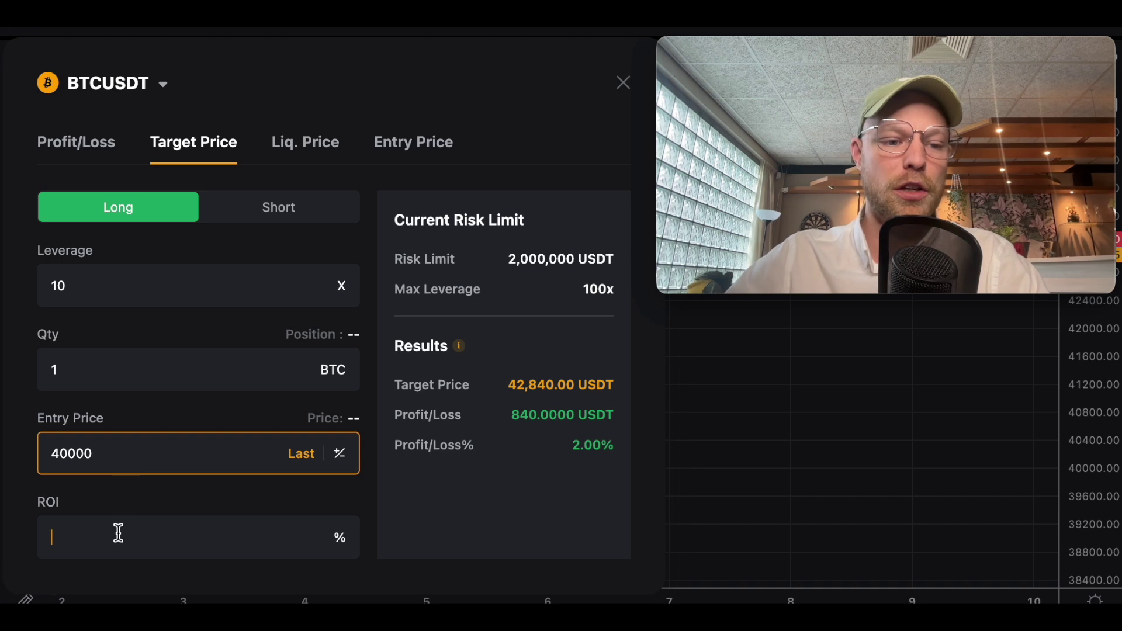
pyautogui.click(118, 533)
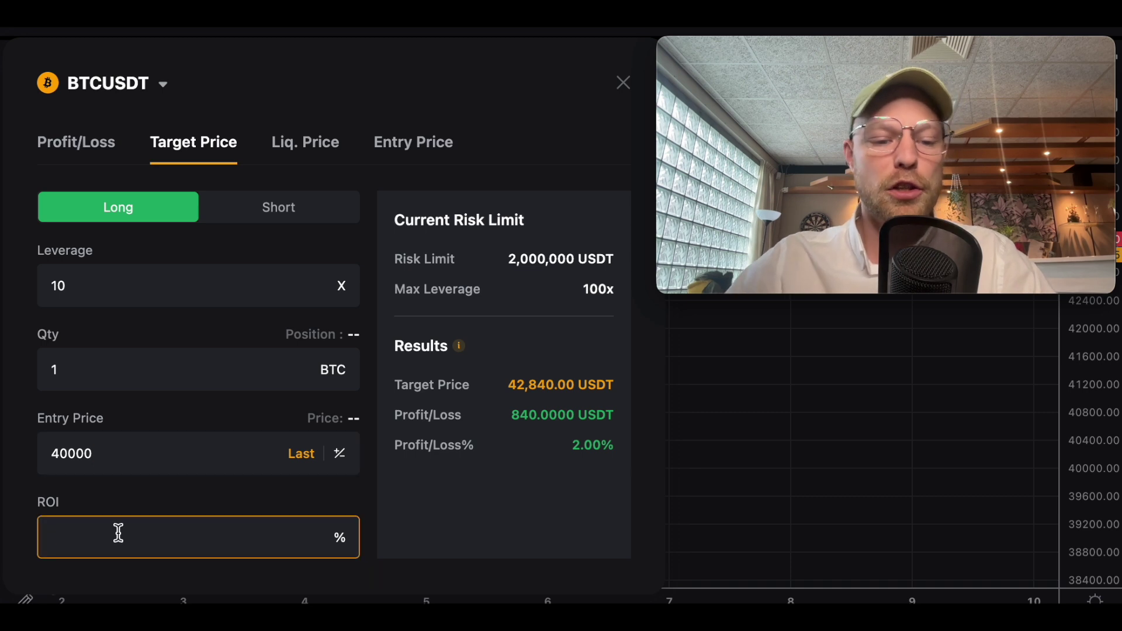
pyautogui.write('100')
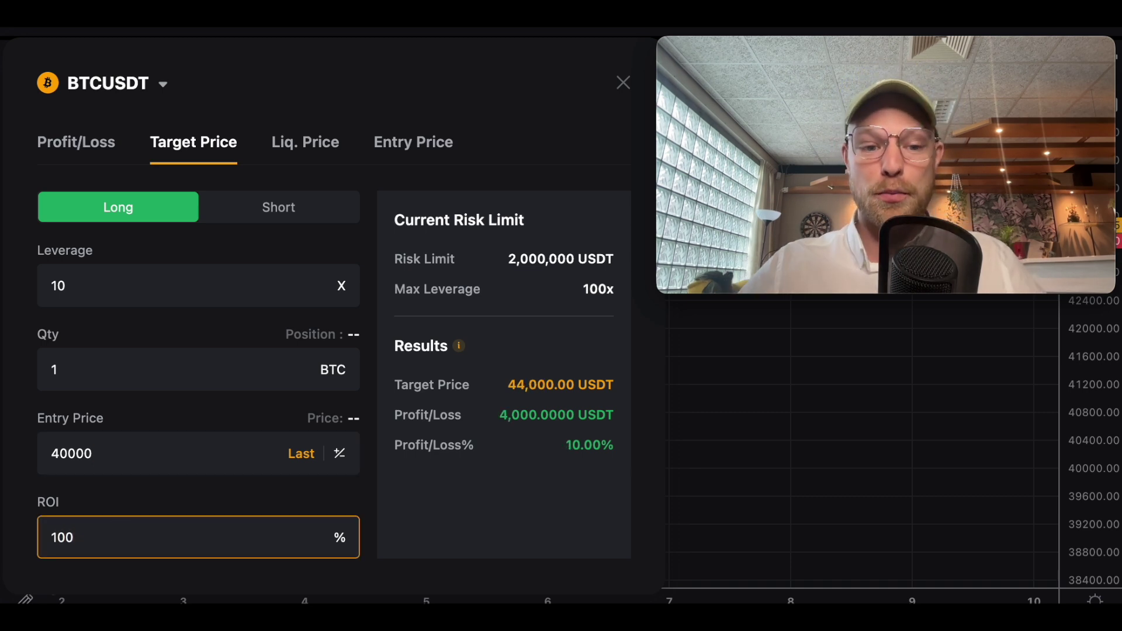
pyautogui.click(568, 388)
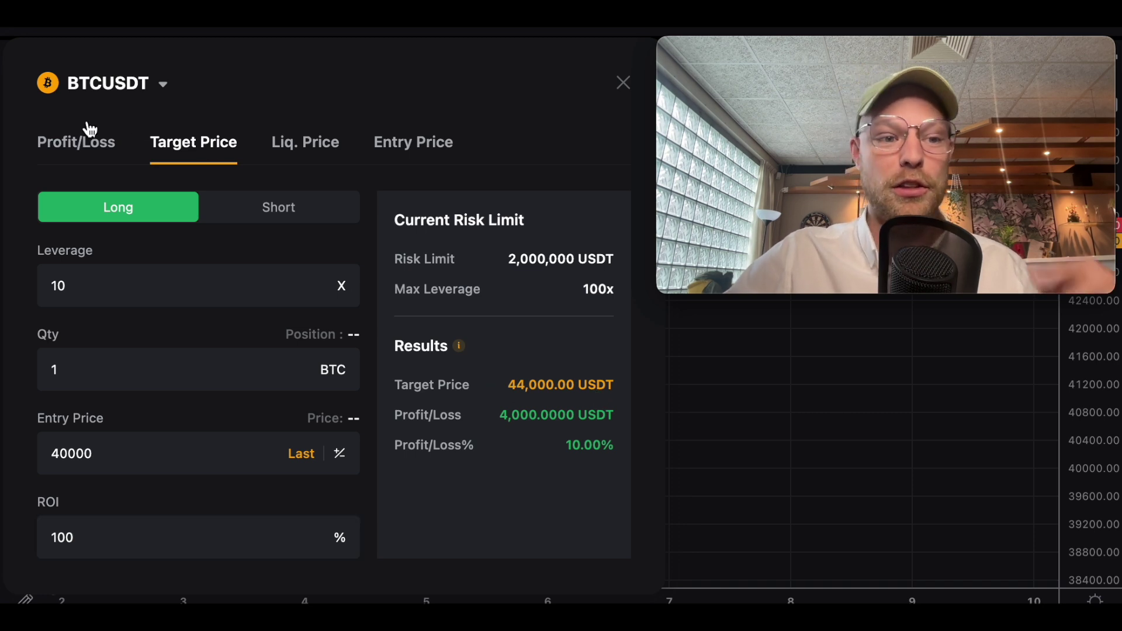
# - Recalculate the long position's target price for an ROI of 50% and for an ROI of 25%
pyautogui.doubleClick(192, 537)
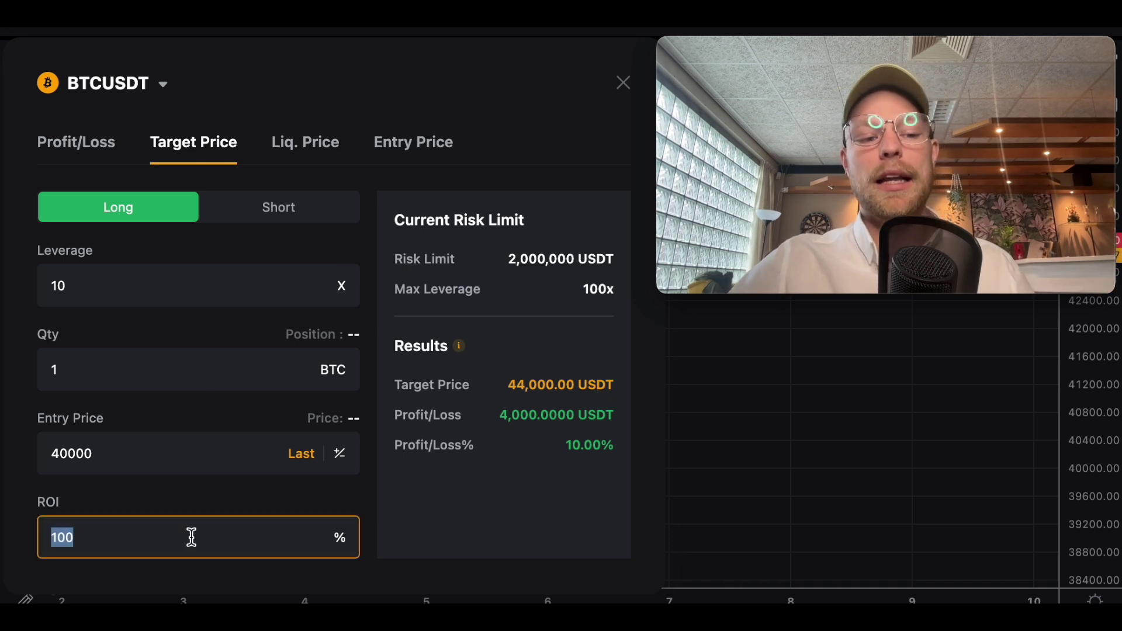
pyautogui.press('BackSpace')
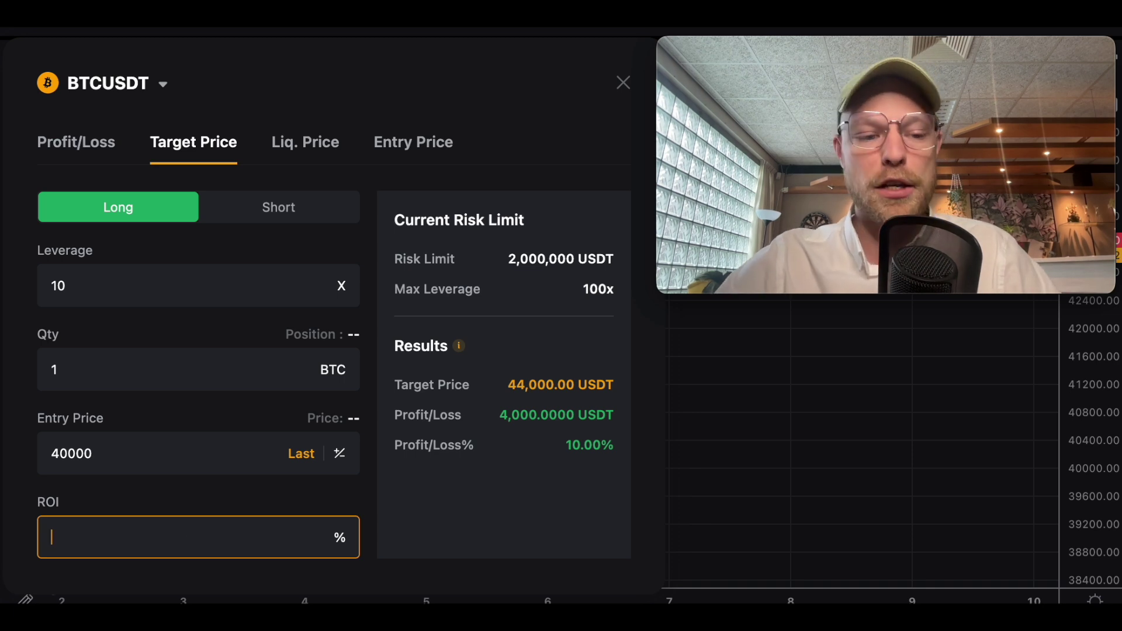
pyautogui.write('50')
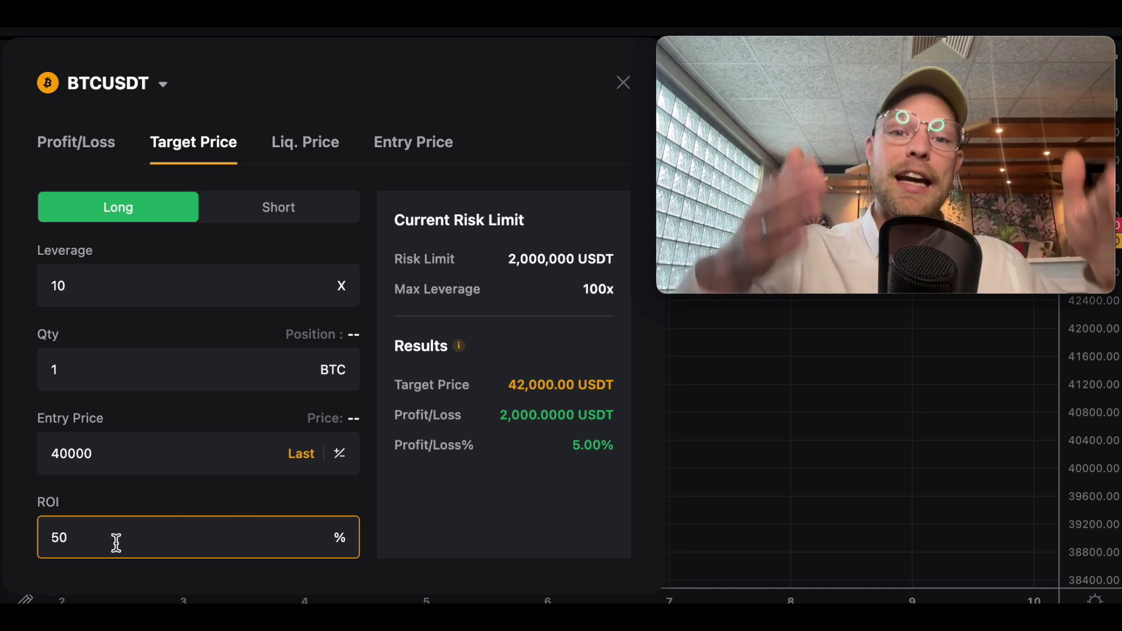
pyautogui.press('BackSpace')
pyautogui.press('BackSpace')
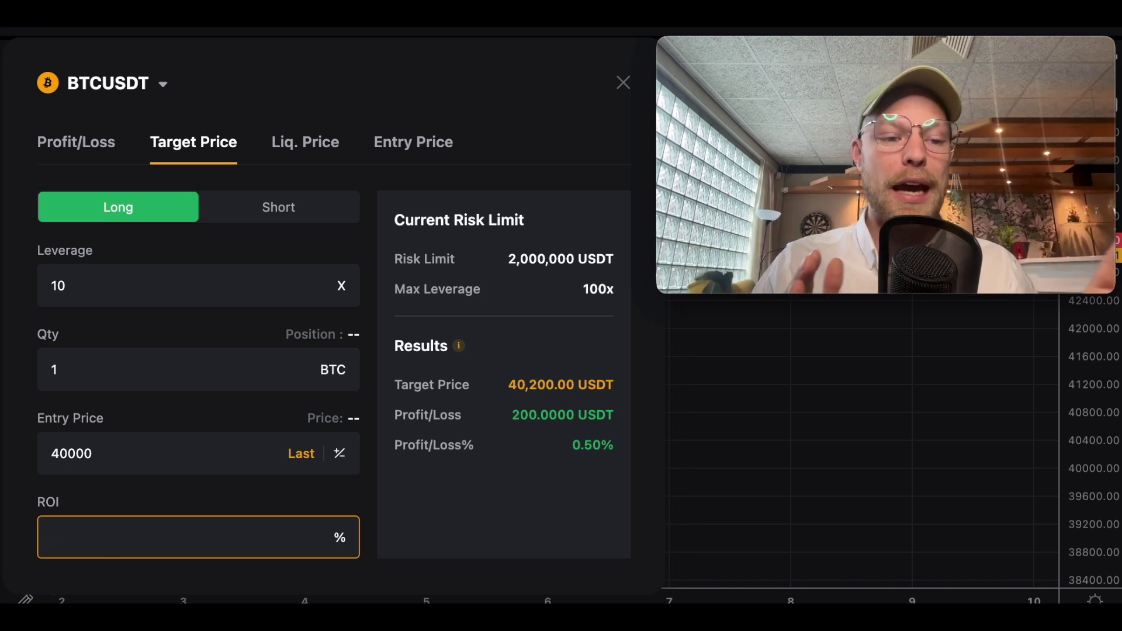
pyautogui.write('25')
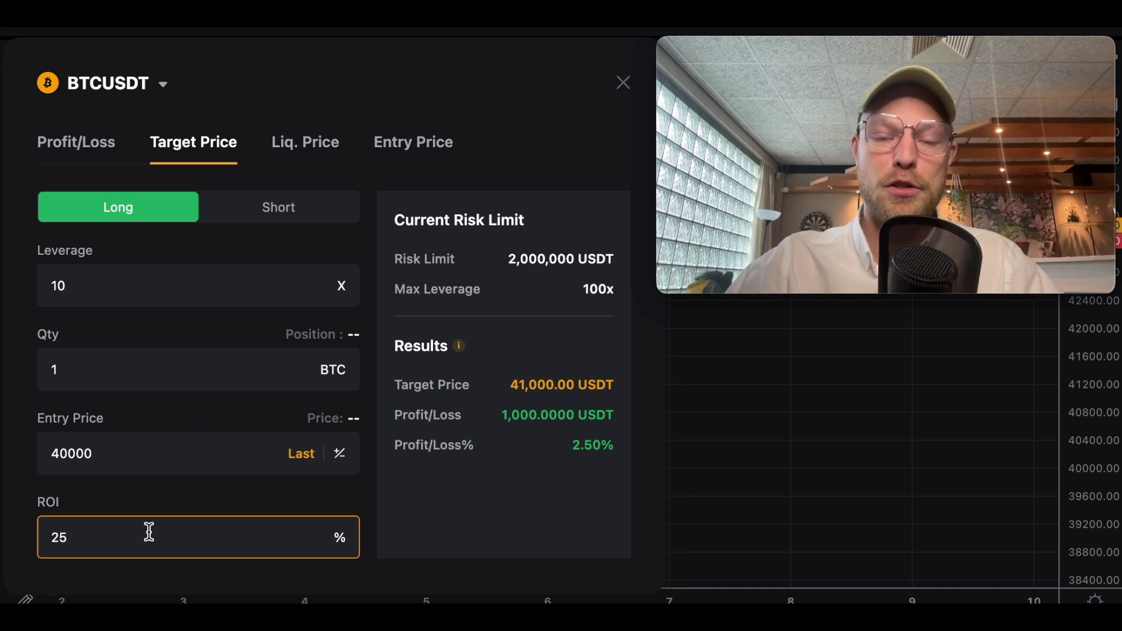
# - Switch to the liquidation price calculator, view the fields for Cross margin and return to Isolated margin
pyautogui.click(305, 142)
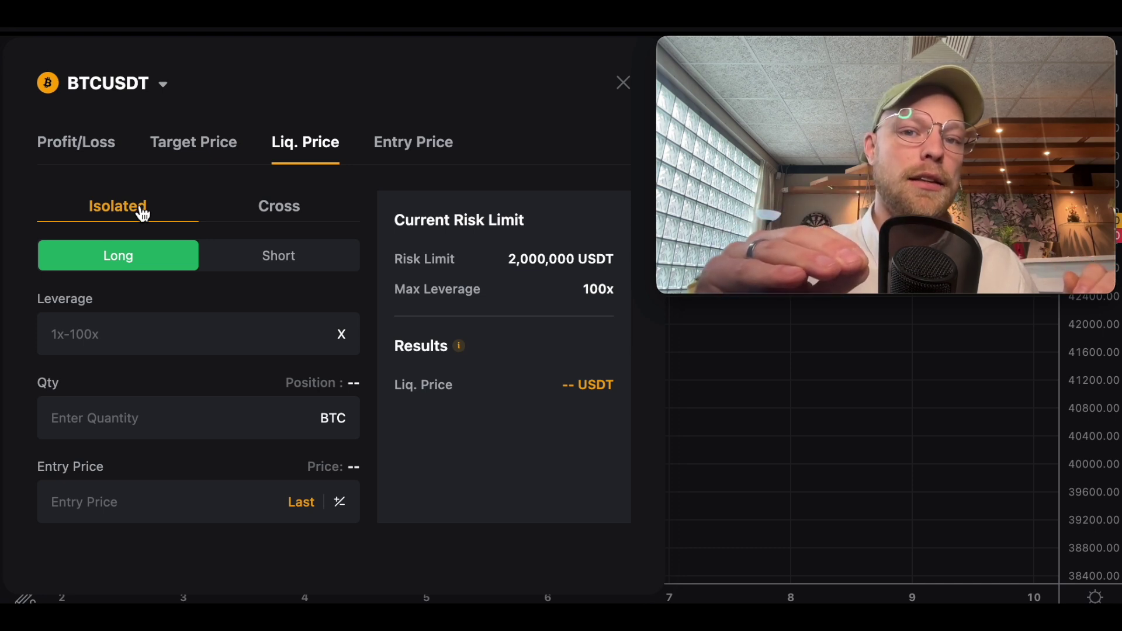
pyautogui.click(283, 209)
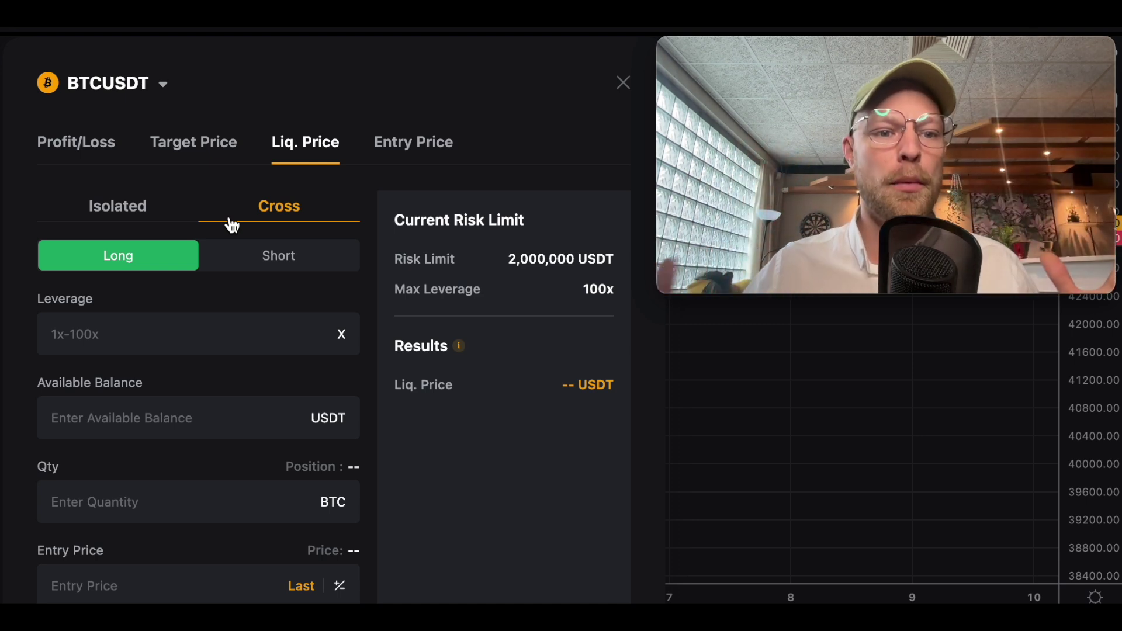
pyautogui.click(165, 214)
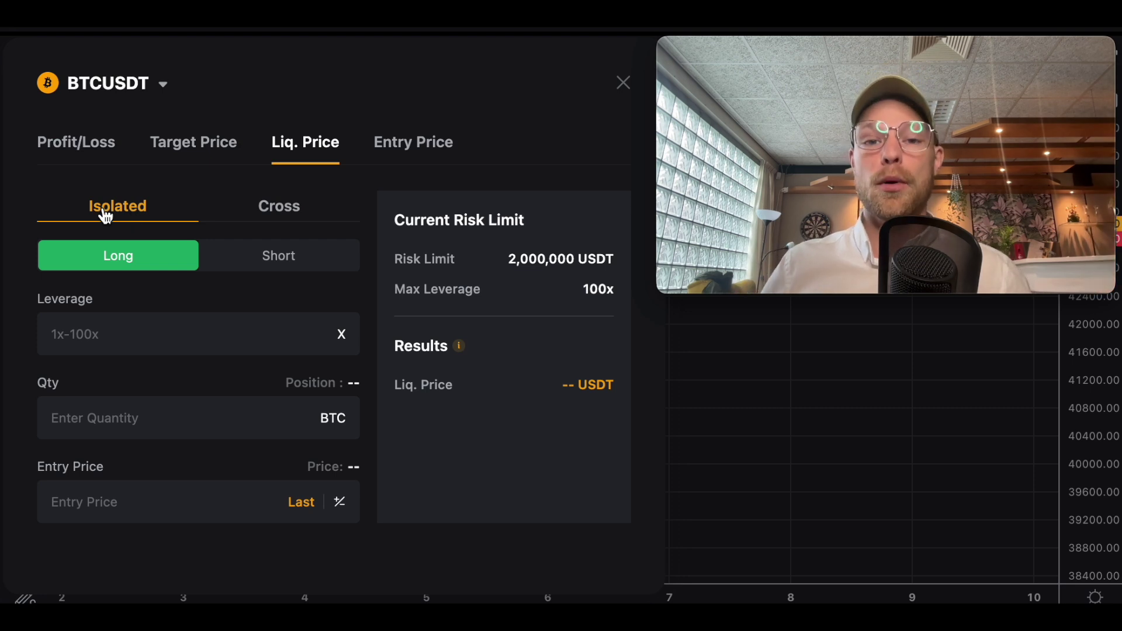
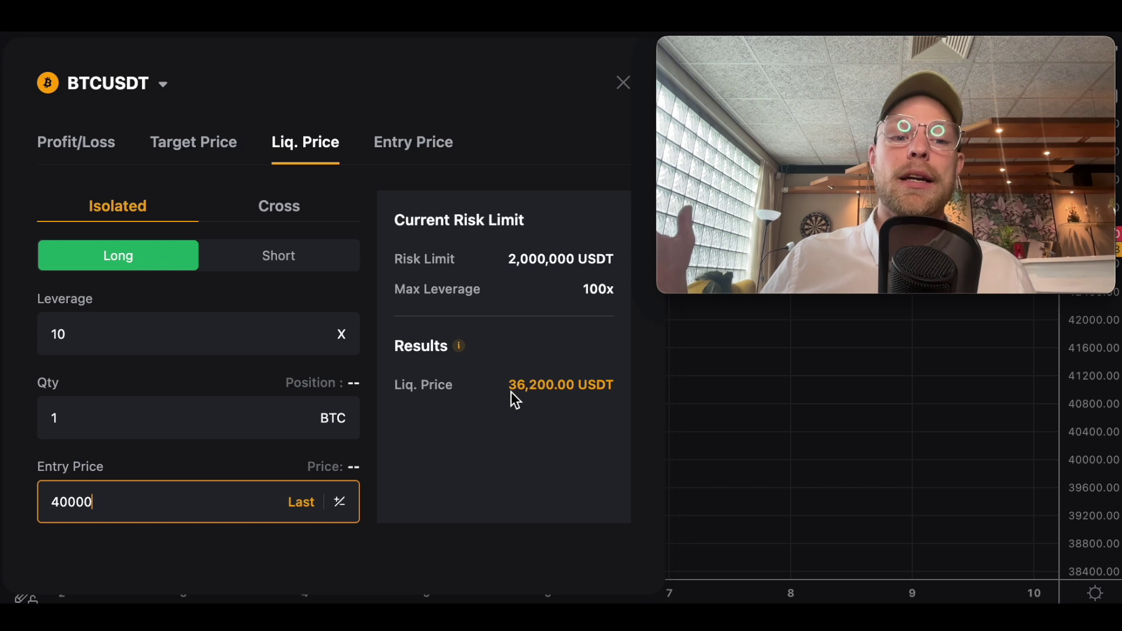
# - Calculate the long position's liquidation price under Cross margin with an available balance of 10000 USDT
pyautogui.click(315, 212)
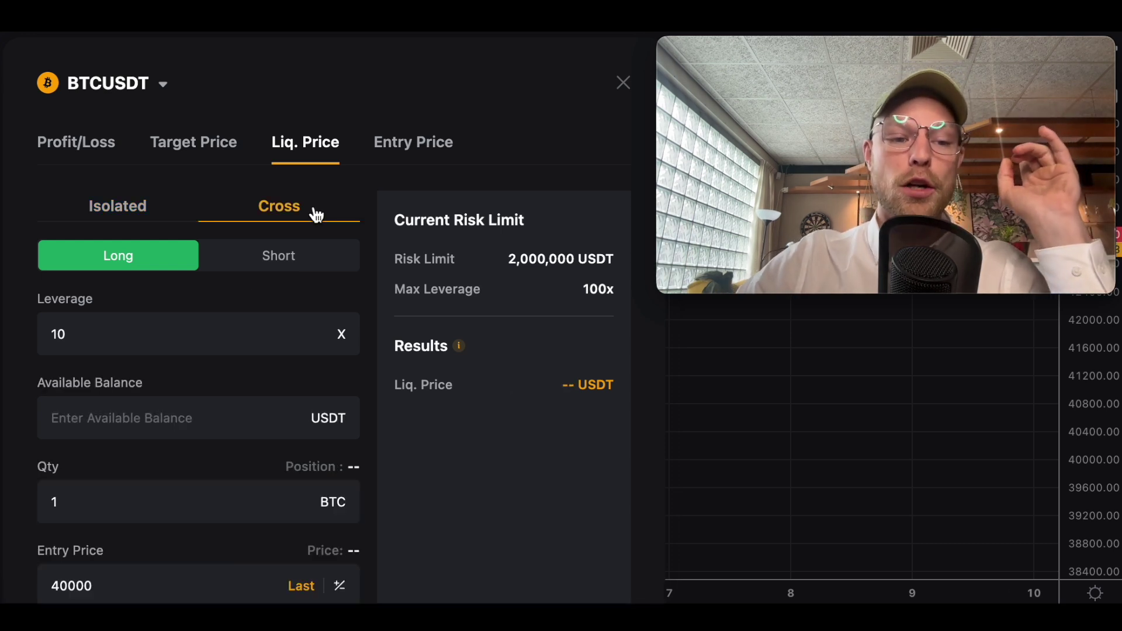
pyautogui.click(195, 415)
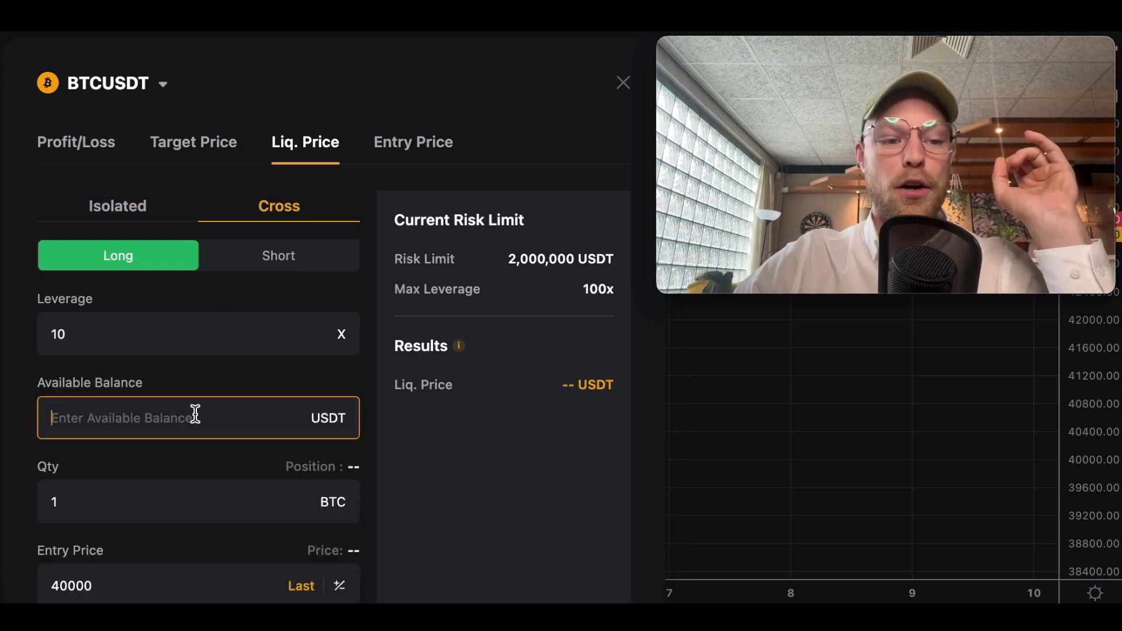
pyautogui.write('10000')
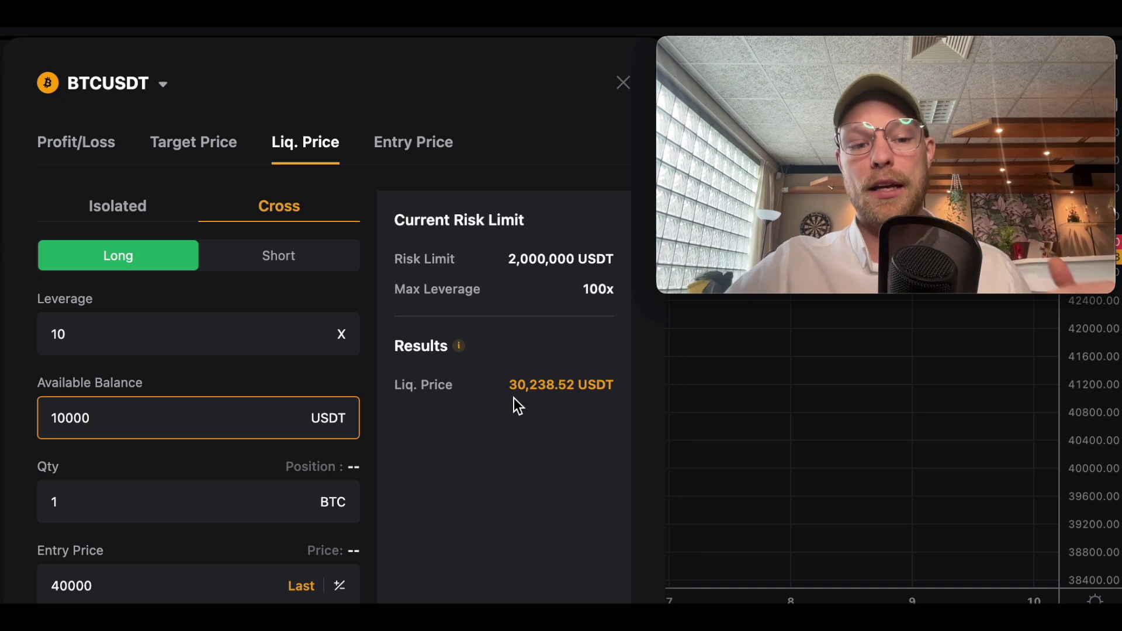
pyautogui.doubleClick(82, 418)
pyautogui.click(81, 419)
pyautogui.doubleClick(81, 418)
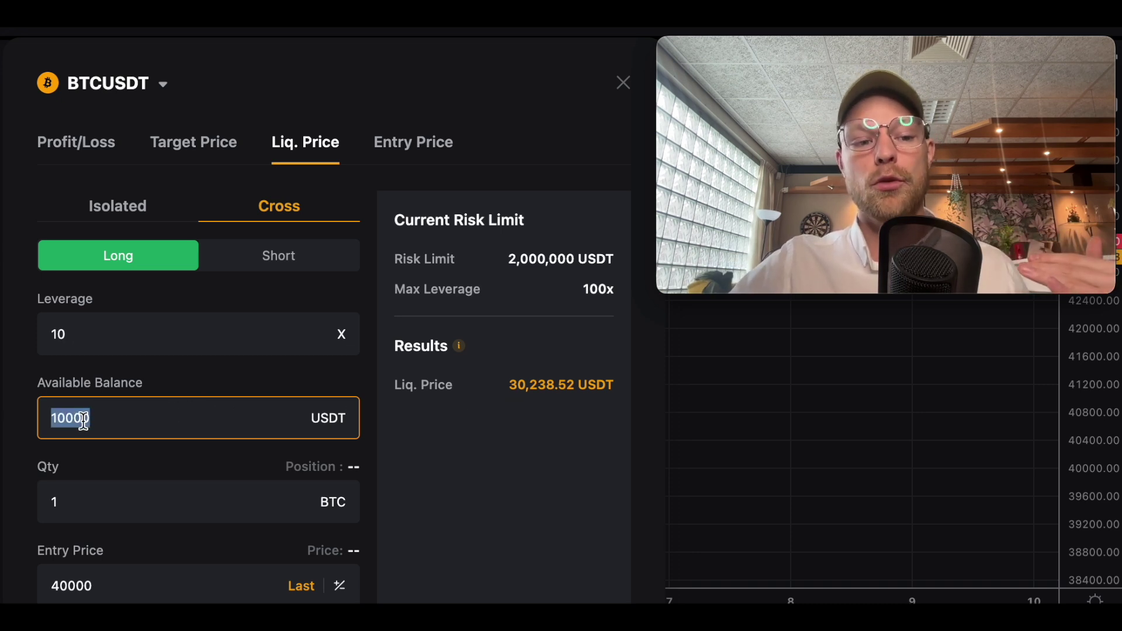
pyautogui.click(168, 425)
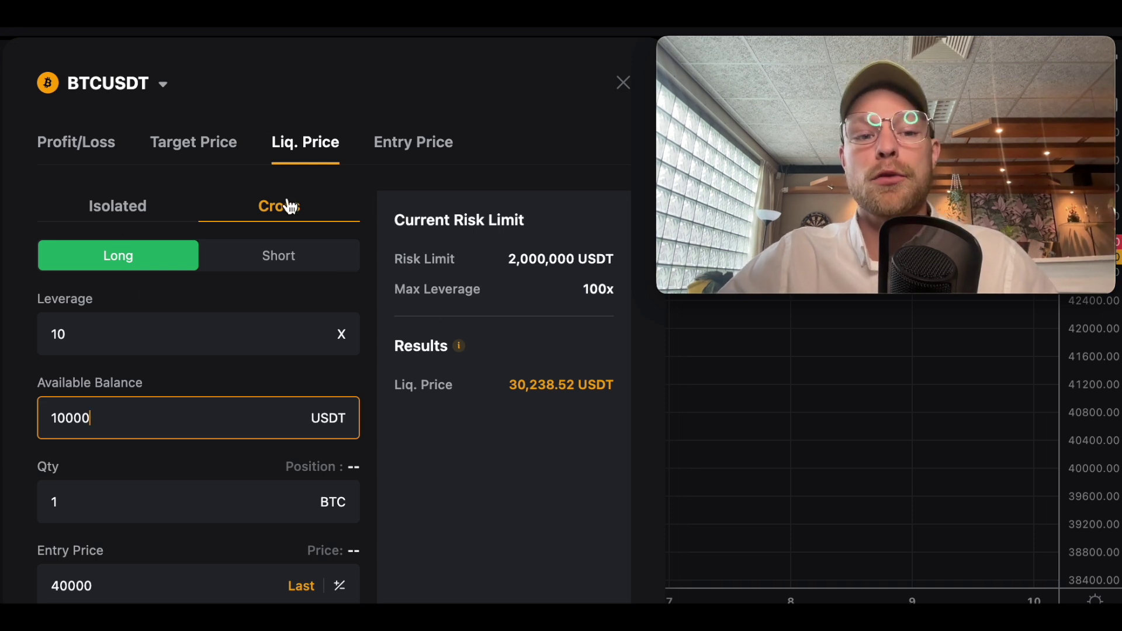
# - Open the average entry price calculator and enter the first long order at 40200 USDT with a quantity of 0.1 BTC
pyautogui.click(413, 144)
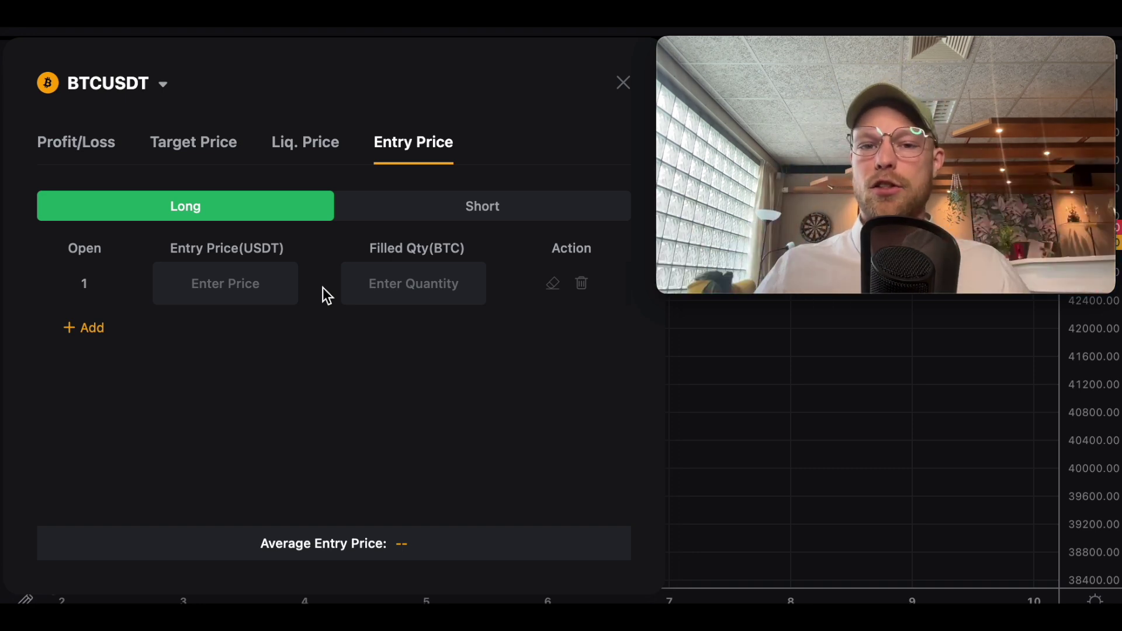
pyautogui.click(222, 284)
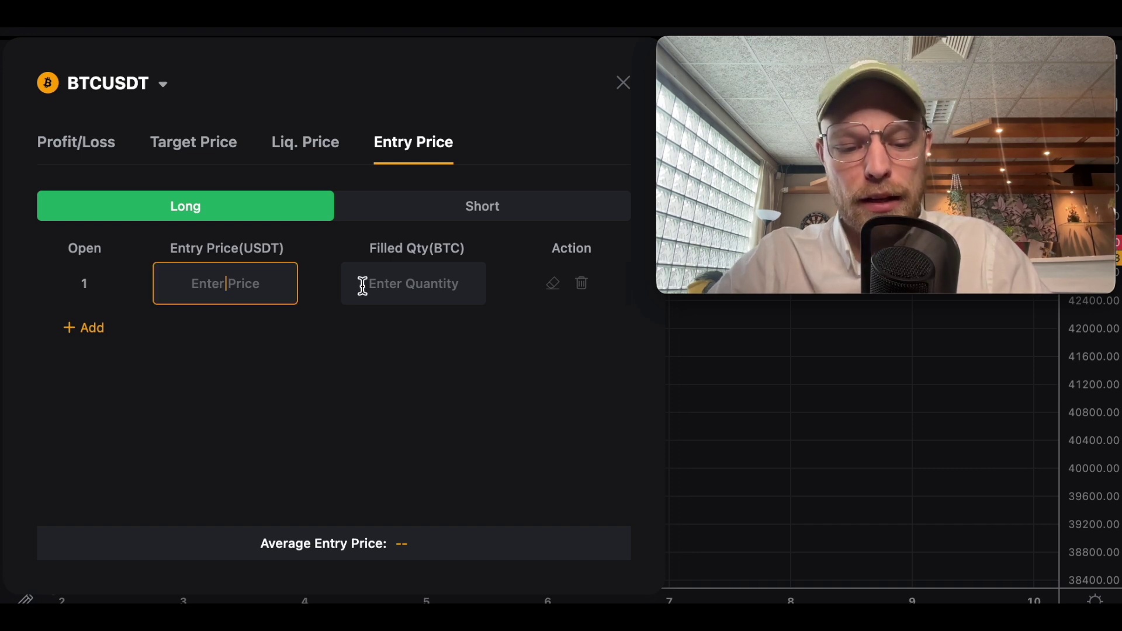
pyautogui.write('43')
pyautogui.press('BackSpace')
pyautogui.press('BackSpace')
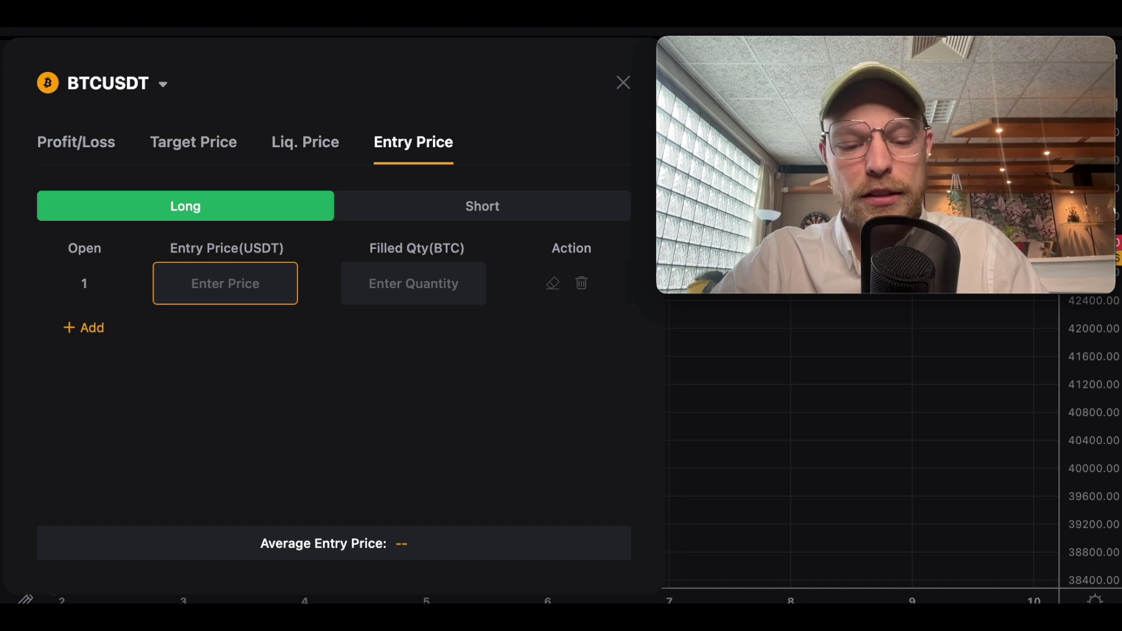
pyautogui.write('40200')
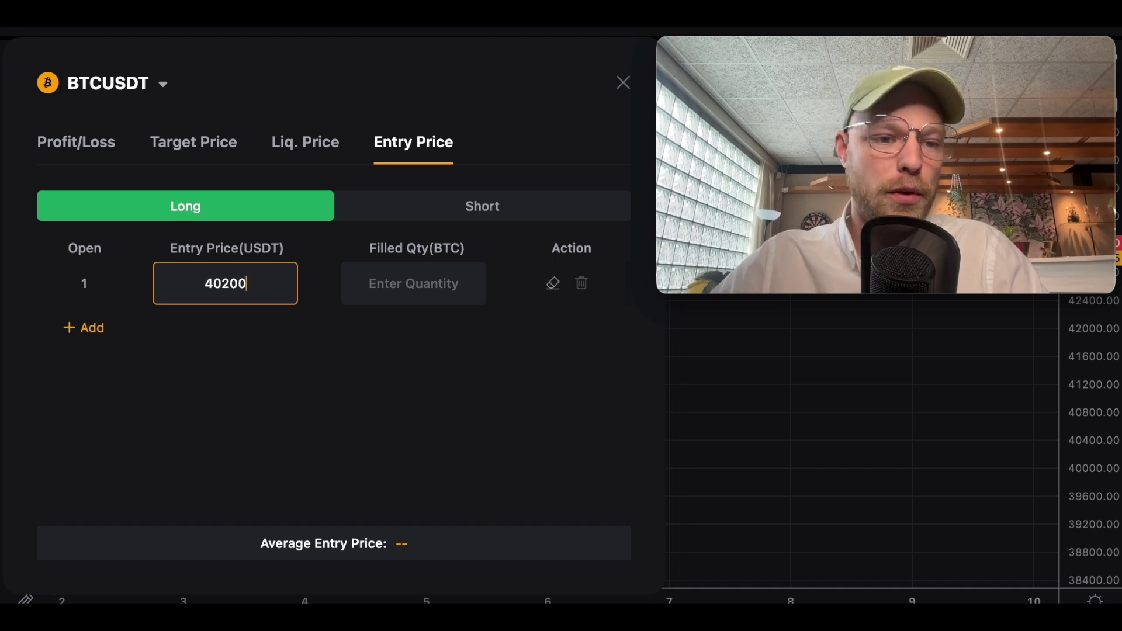
pyautogui.click(433, 283)
pyautogui.write('0.1')
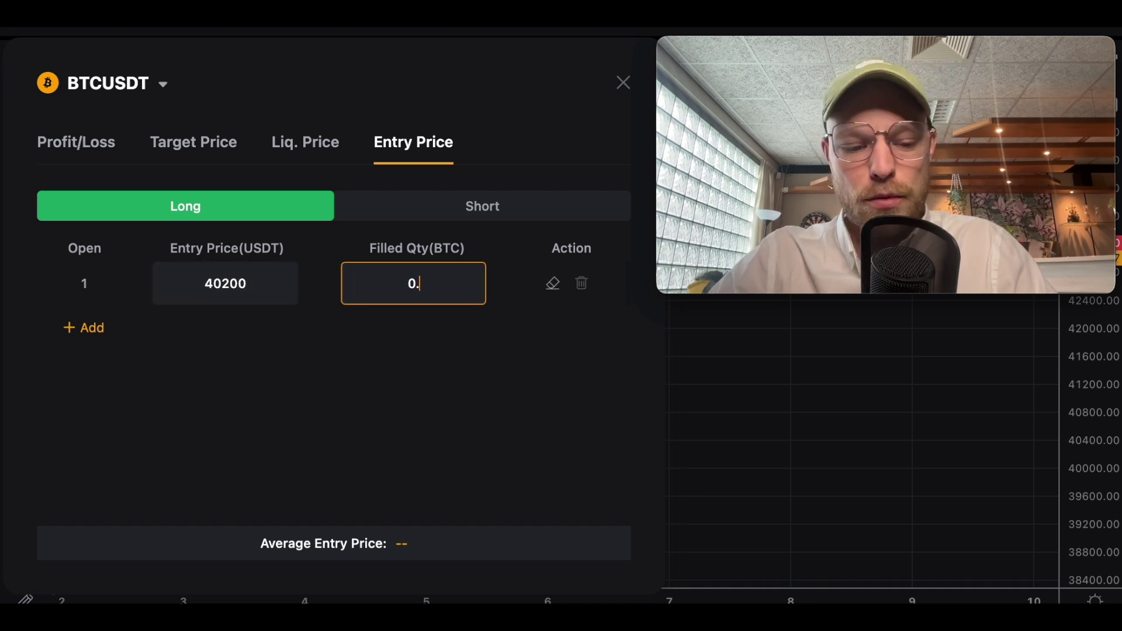
# - Add a second order with an entry price of 40000 USDT and a filled quantity of 0.1 BTC
pyautogui.click(92, 328)
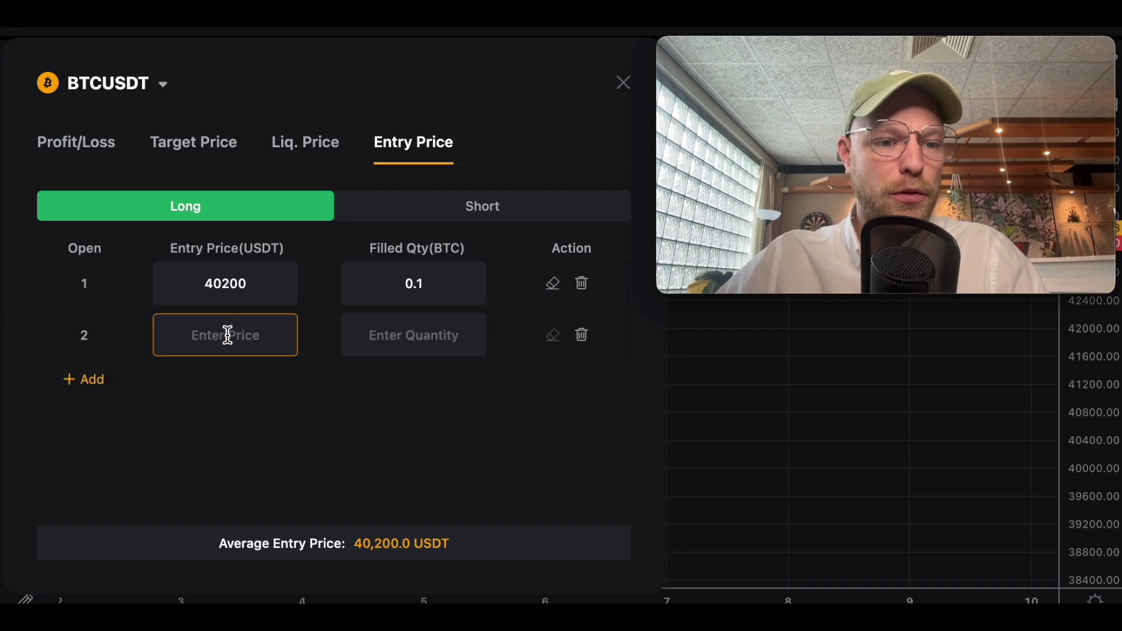
pyautogui.click(226, 334)
pyautogui.write('40000')
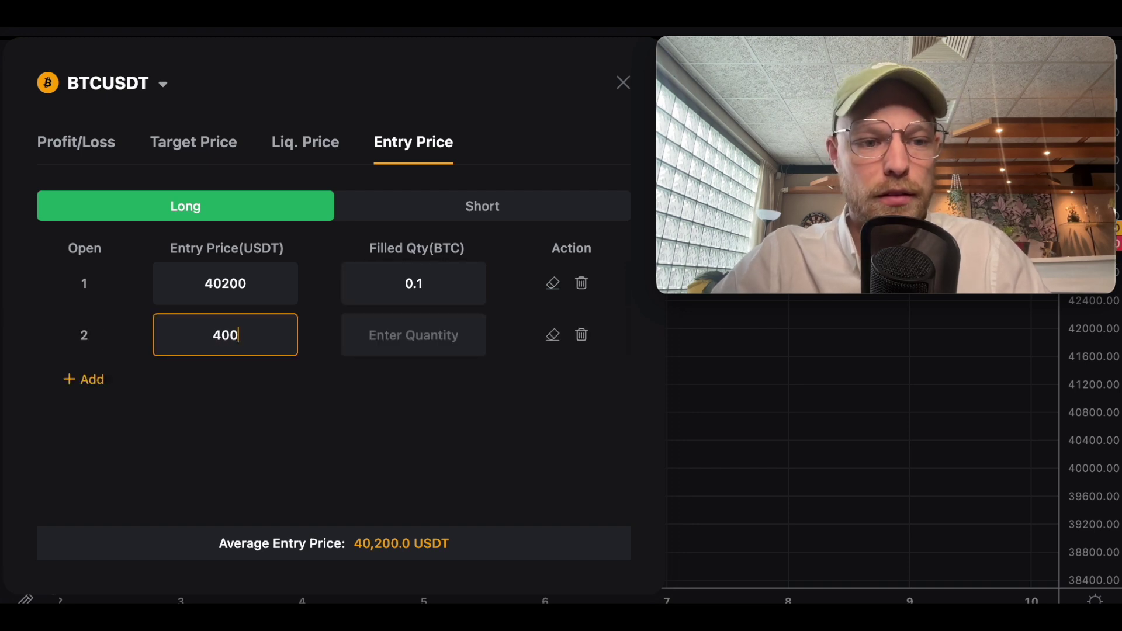
pyautogui.click(447, 342)
pyautogui.write('0.1')
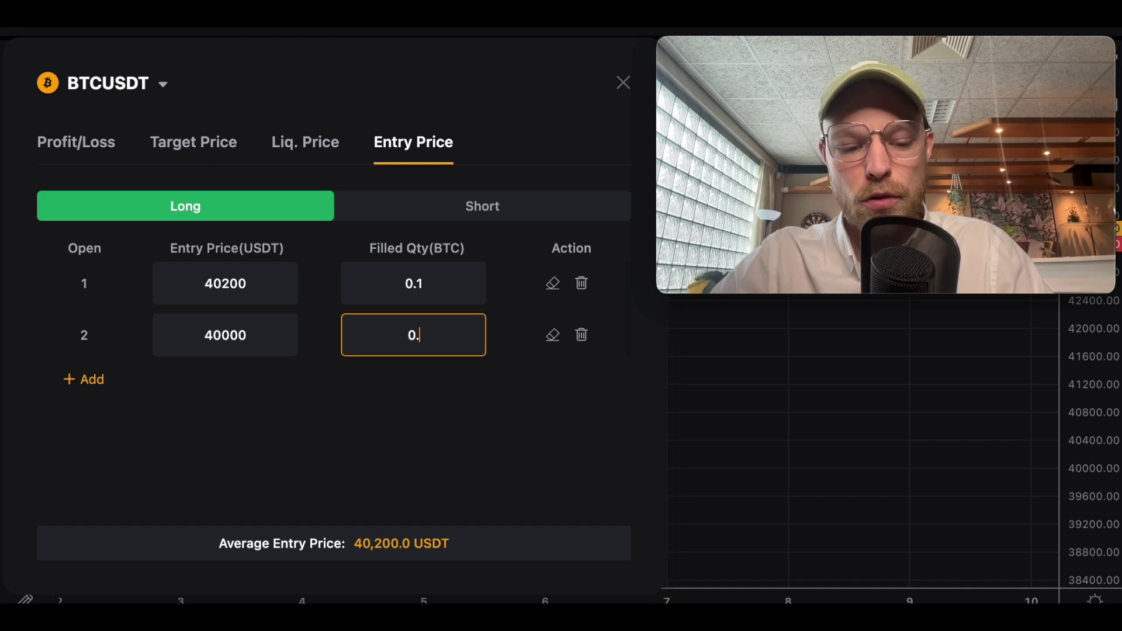
# - Add a third order with an entry price of 40100 USDT and a filled quantity of 0.1 BTC
pyautogui.click(88, 395)
pyautogui.click(246, 393)
pyautogui.write('40100')
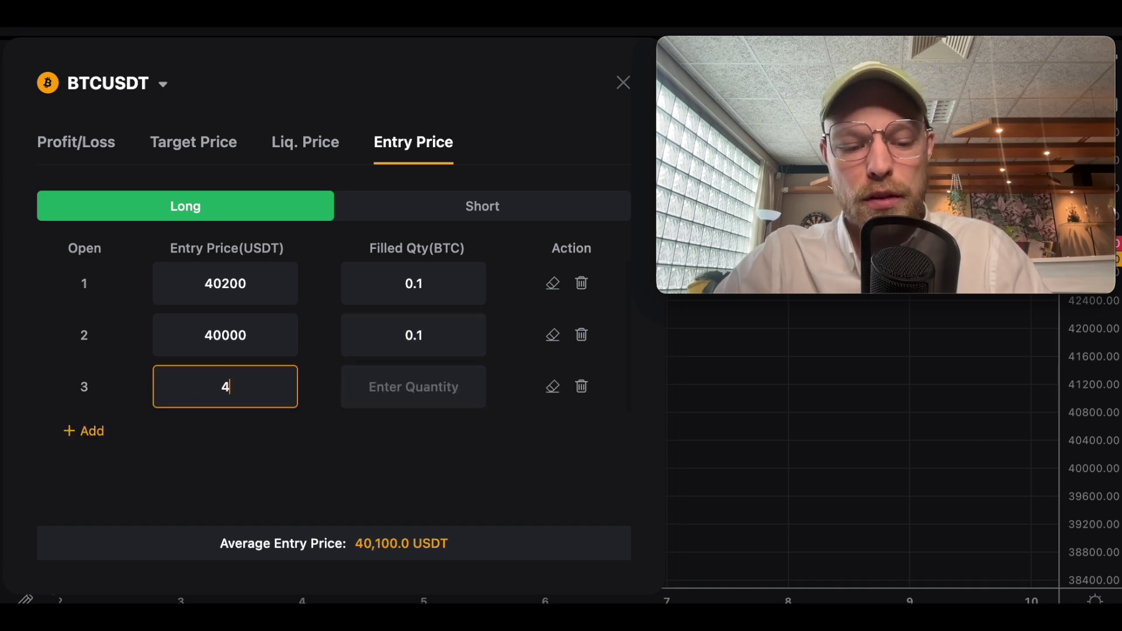
pyautogui.click(376, 386)
pyautogui.write('0.')
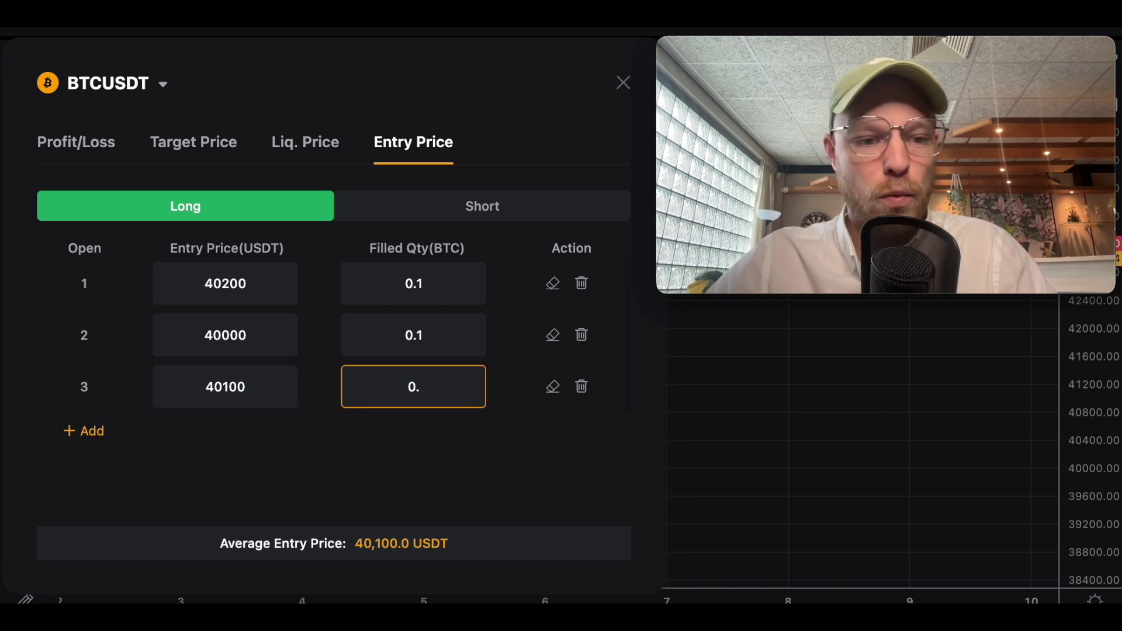
pyautogui.write('1')
# - Add a fourth order with an entry price of 40300 USDT and a filled quantity of 0.1 BTC
pyautogui.click(91, 432)
pyautogui.click(232, 442)
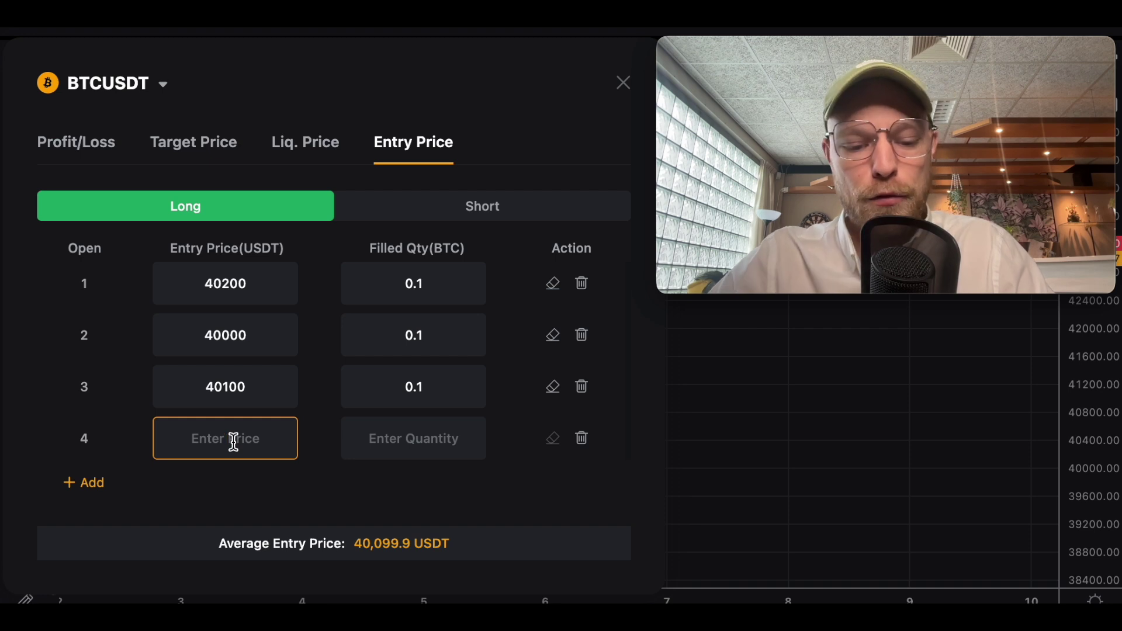
pyautogui.write('40300')
pyautogui.click(368, 437)
pyautogui.write('0.1')
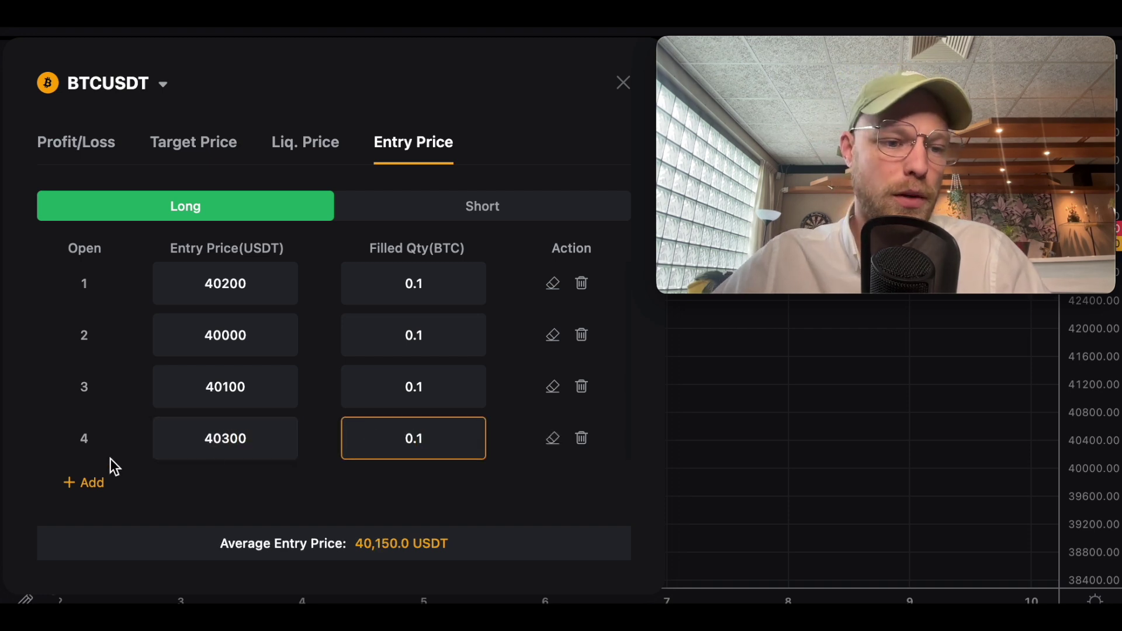
# - Add a fifth order with an entry price of 40400 USDT and a filled quantity of 0.1 BTC
pyautogui.click(94, 483)
pyautogui.click(231, 446)
pyautogui.write('44')
pyautogui.press('BackSpace')
pyautogui.press('BackSpace')
pyautogui.write('40400')
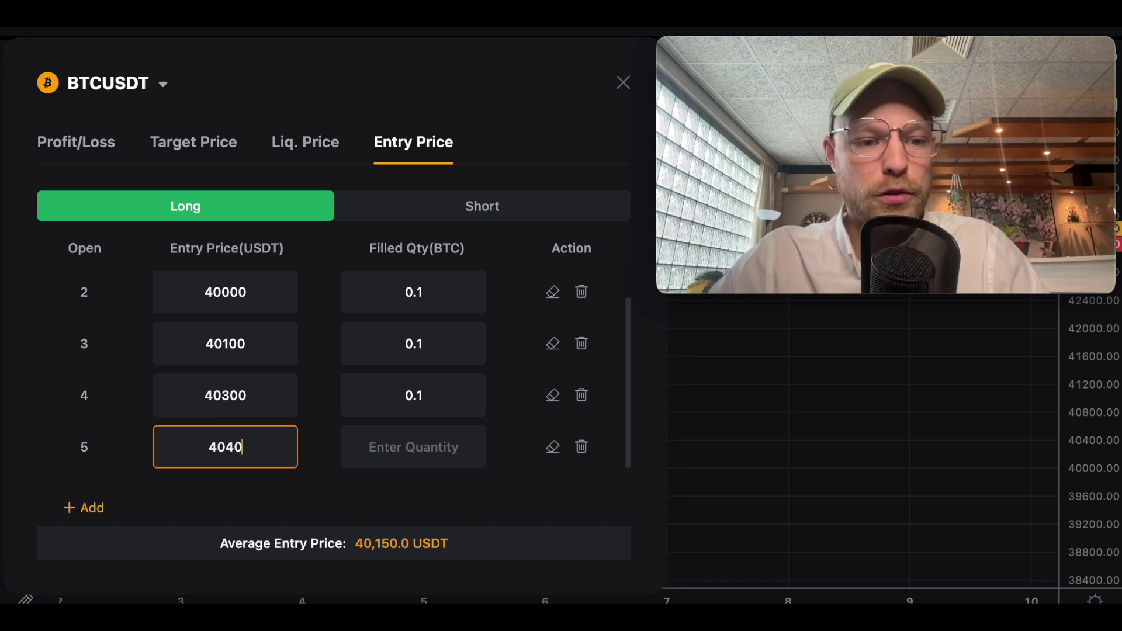
pyautogui.click(433, 449)
pyautogui.write('0.1')
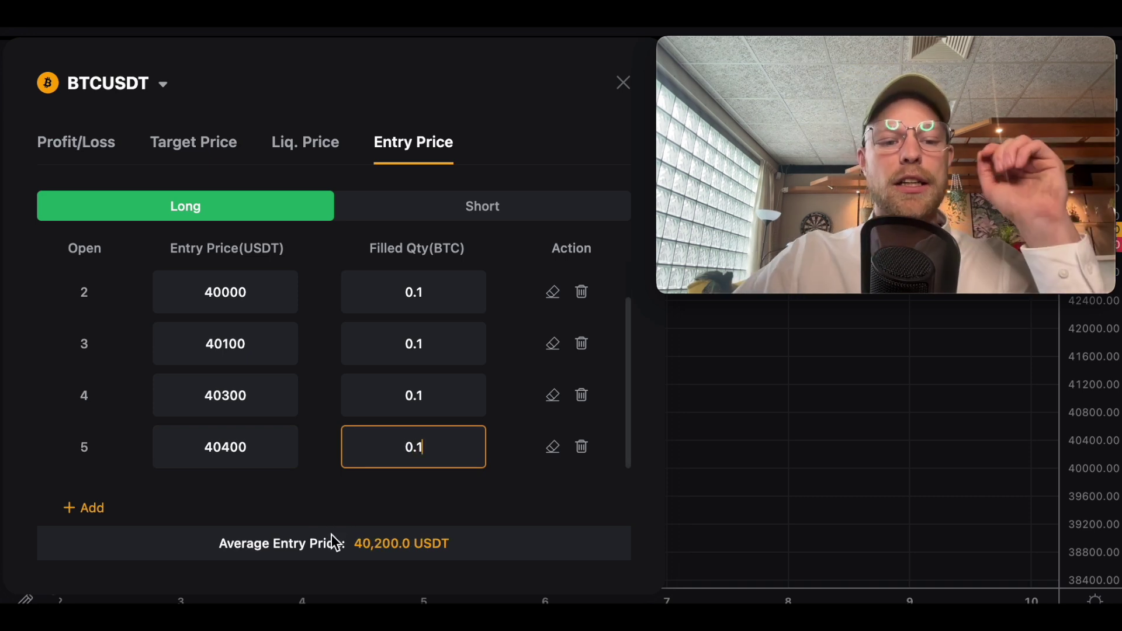
pyautogui.click(321, 517)
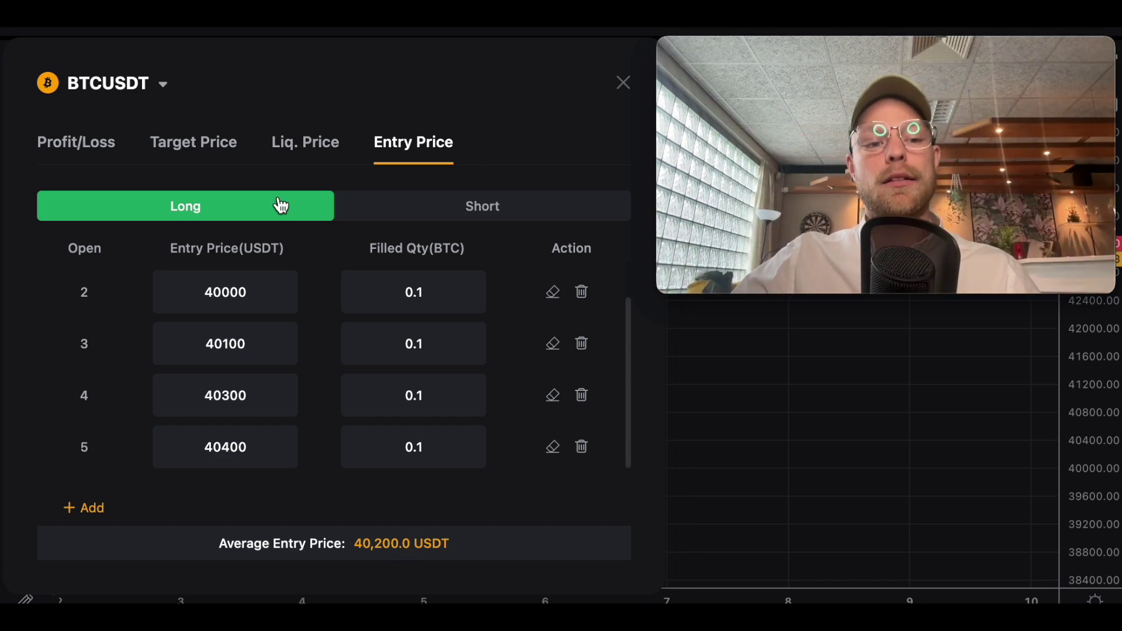
# - Compare the average entry price calculation for Short and Long positions, ending on Long
pyautogui.click(435, 221)
pyautogui.click(268, 219)
pyautogui.click(385, 219)
pyautogui.click(226, 217)
pyautogui.click(393, 219)
pyautogui.click(265, 217)
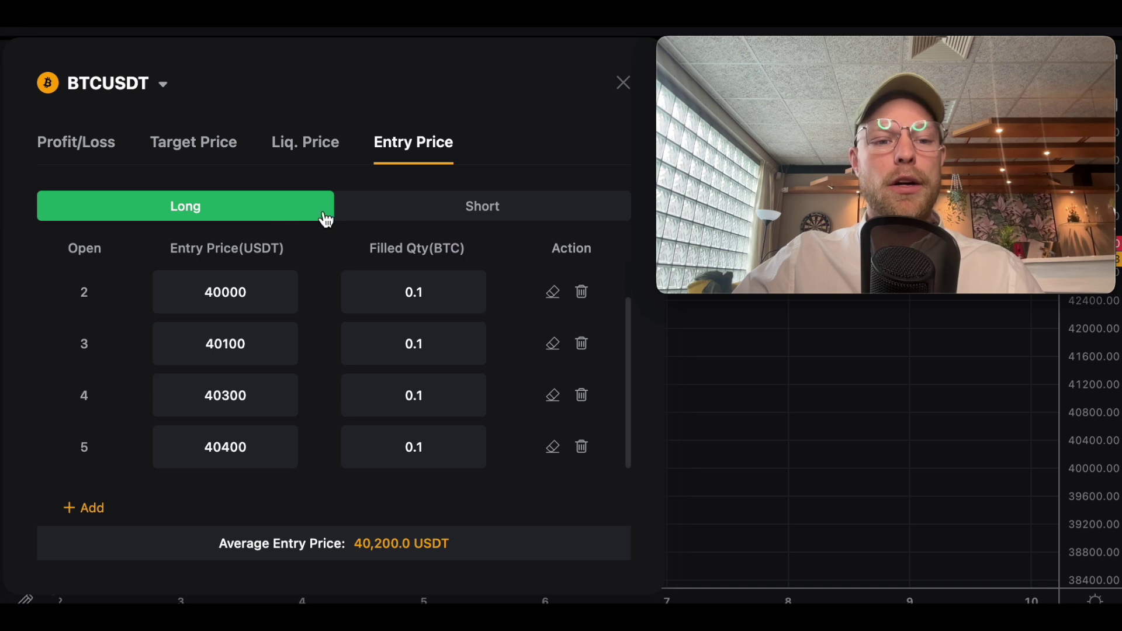